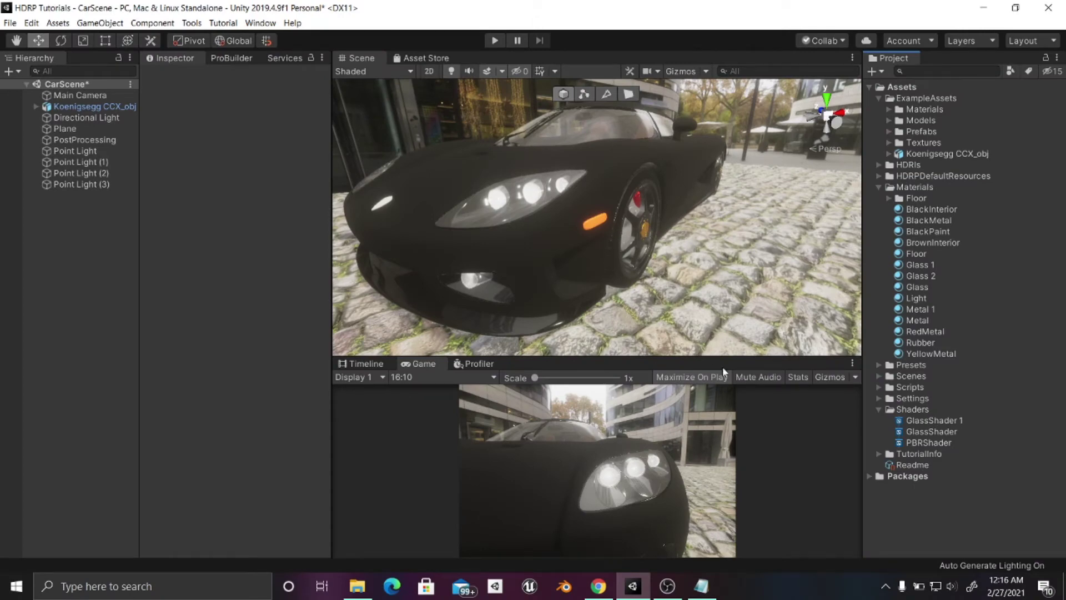
# Create an HDRP Lit Graph shader named CarPaintShader in the Shaders folder.
pyautogui.click(889, 410)
pyautogui.rightClick(888, 409)
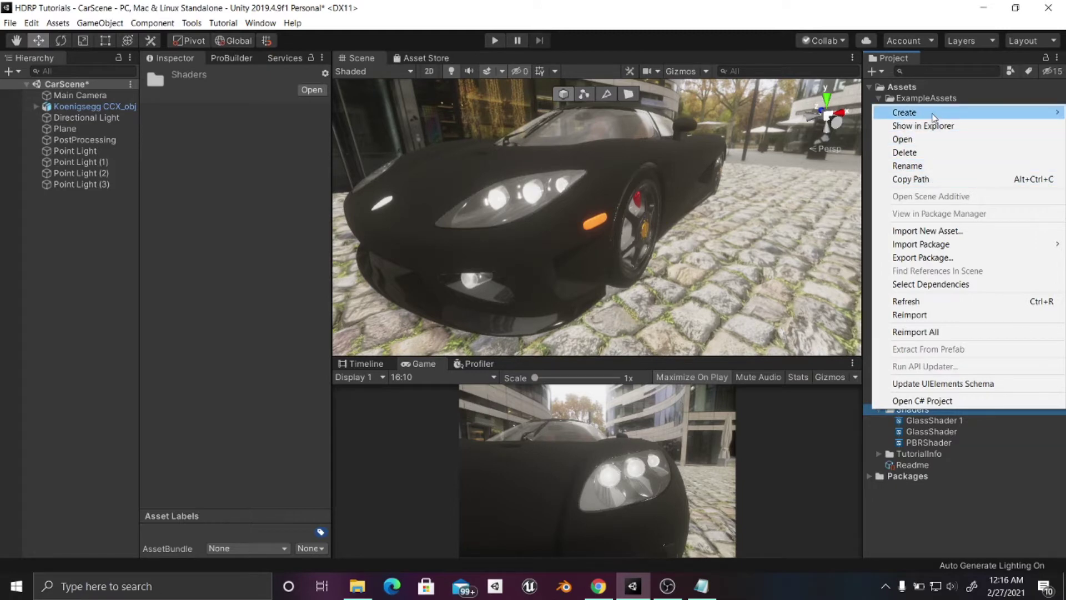
pyautogui.moveTo(932, 114)
pyautogui.moveTo(808, 83)
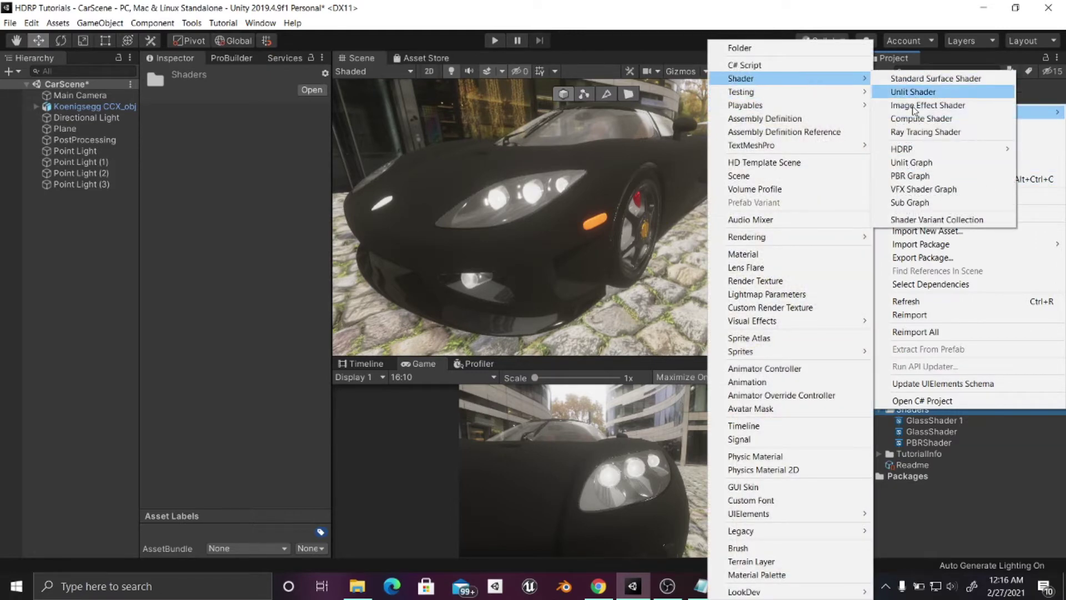
pyautogui.moveTo(917, 154)
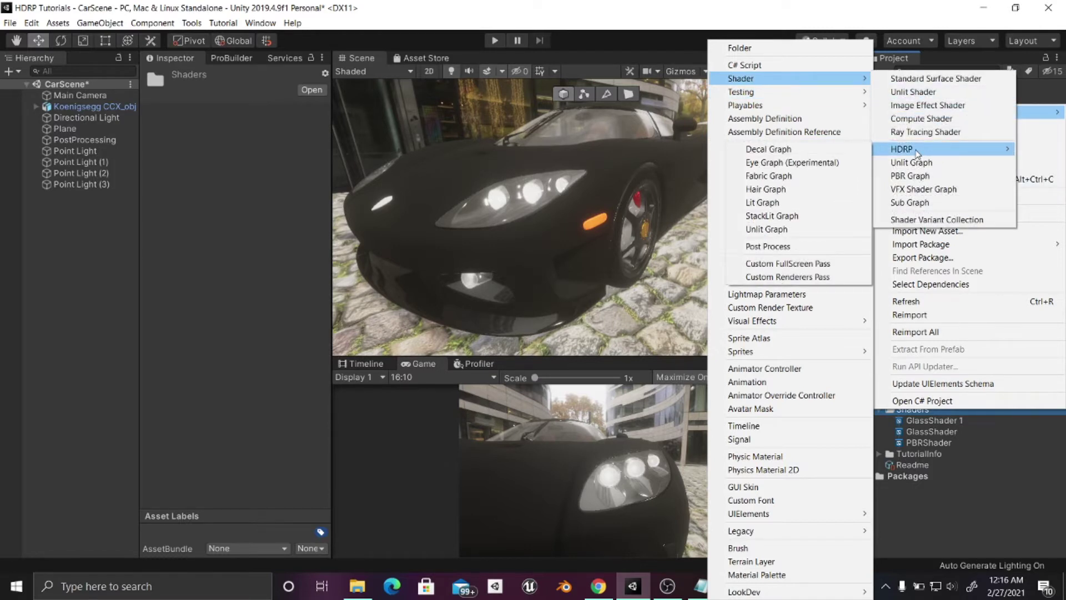
pyautogui.click(826, 203)
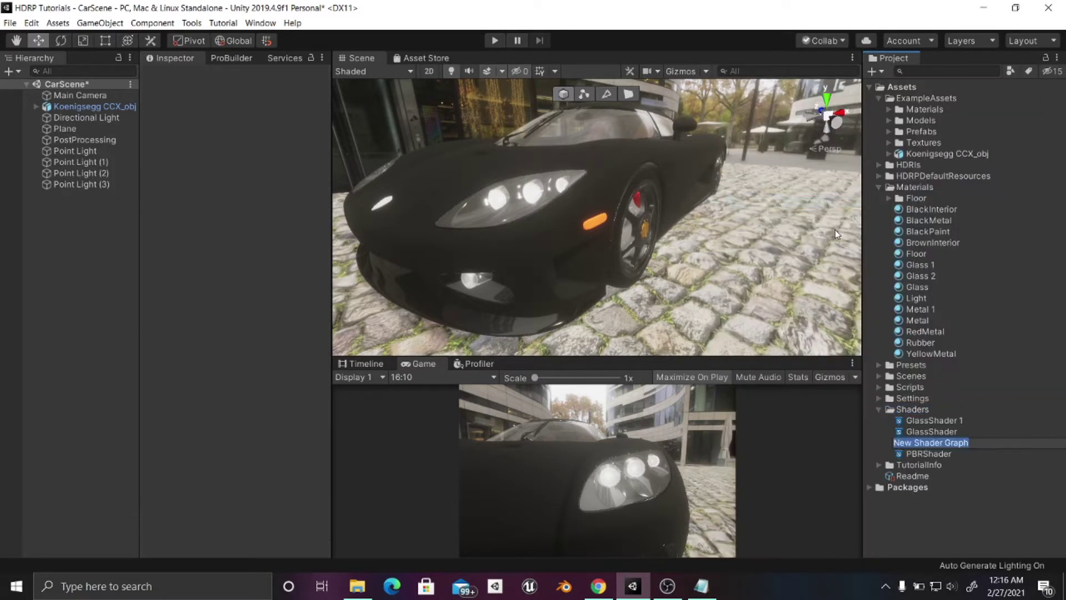
pyautogui.write('Car')
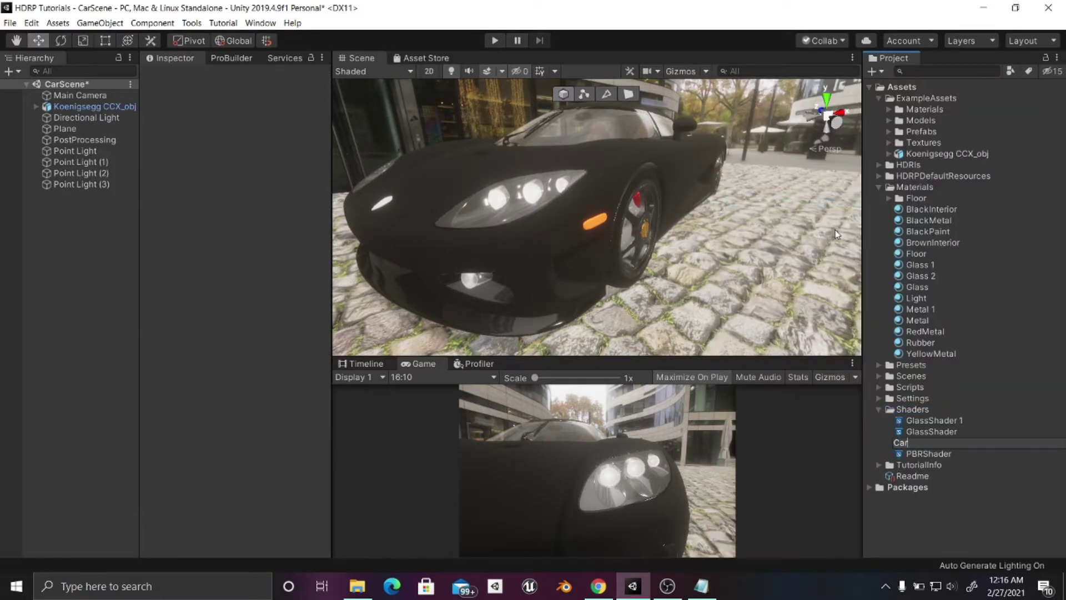
pyautogui.write('PaintShader')
pyautogui.click(888, 442)
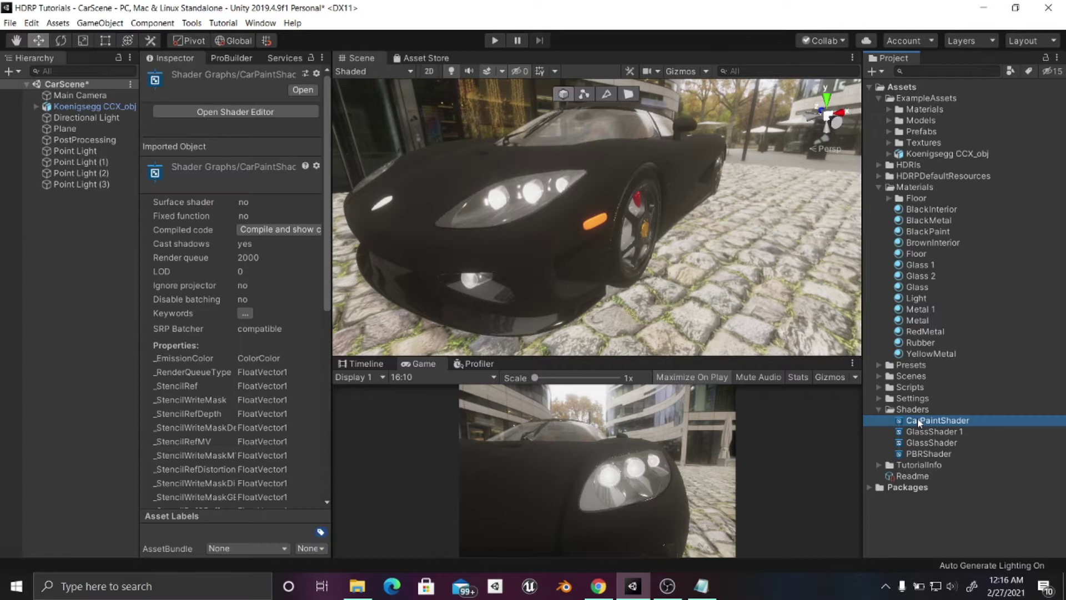
# Open CarPaintShader in a maximized graph editor and move the main preview below the Lit Master node, clear of the graph.
pyautogui.doubleClick(917, 421)
pyautogui.rightClick(510, 60)
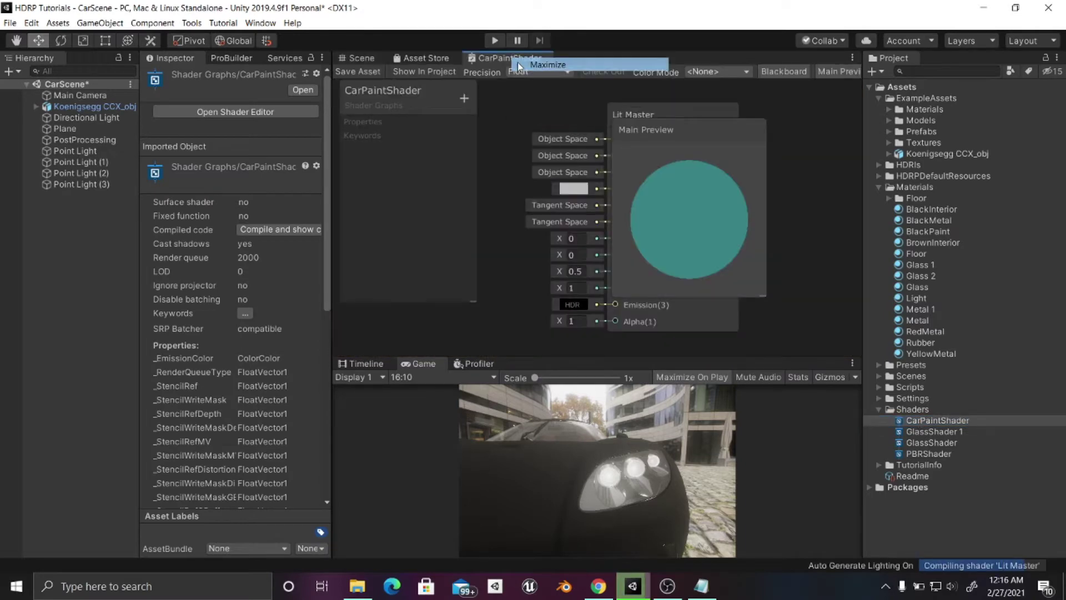
pyautogui.click(547, 65)
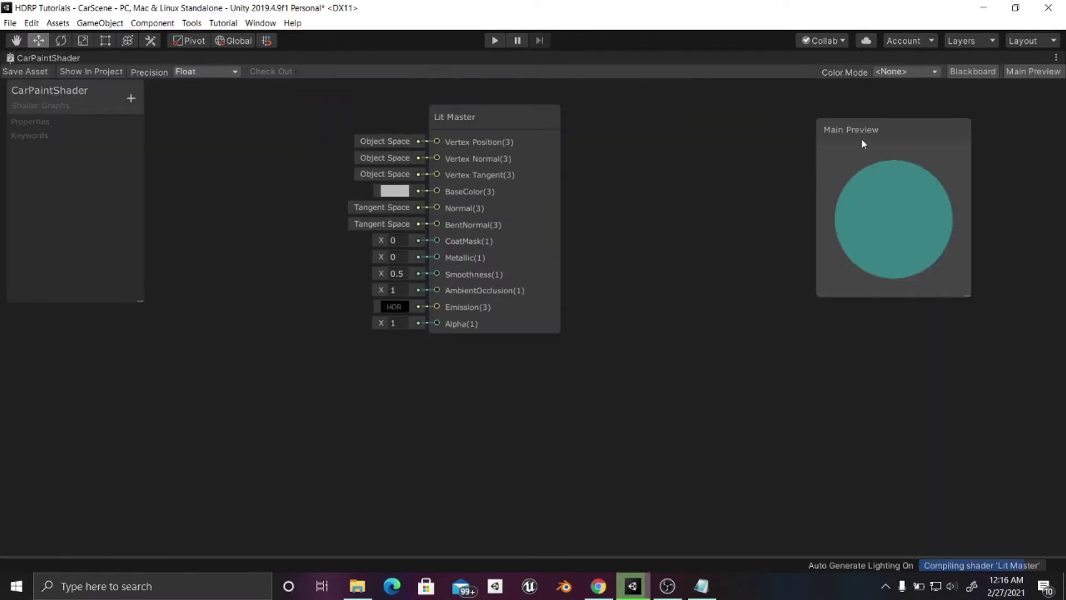
pyautogui.moveTo(861, 138); pyautogui.dragTo(920, 373)
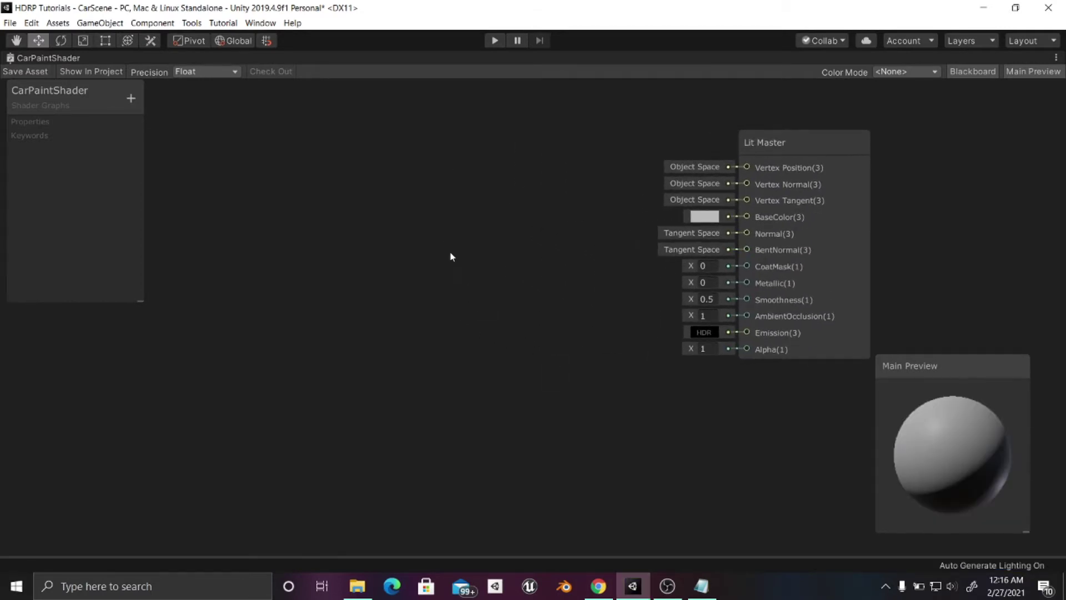
# Add a Voronoi node to the graph and place it well to the left of the Lit Master node.
pyautogui.press('space')
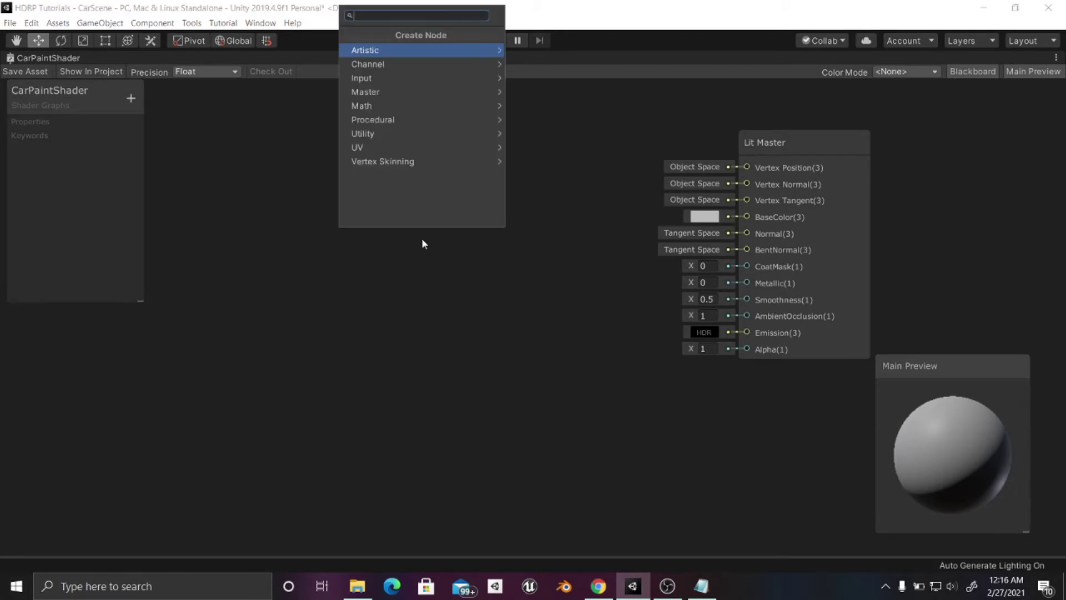
pyautogui.write('vor')
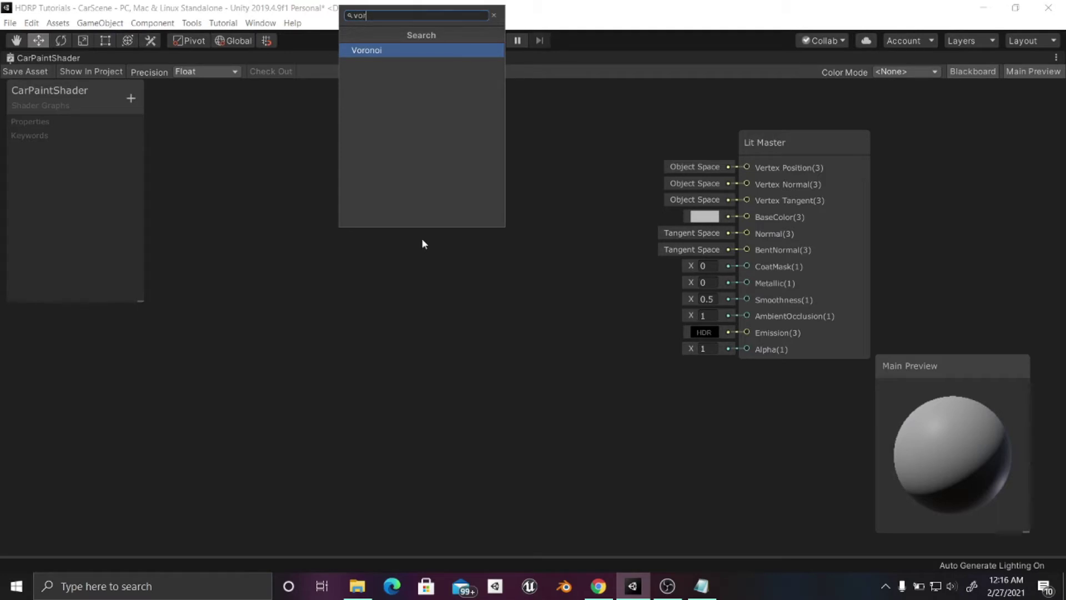
pyautogui.press('Return')
pyautogui.moveTo(474, 267); pyautogui.dragTo(198, 248)
pyautogui.moveTo(328, 253); pyautogui.dragTo(468, 234, button='middle')
pyautogui.moveTo(331, 235); pyautogui.dragTo(323, 254)
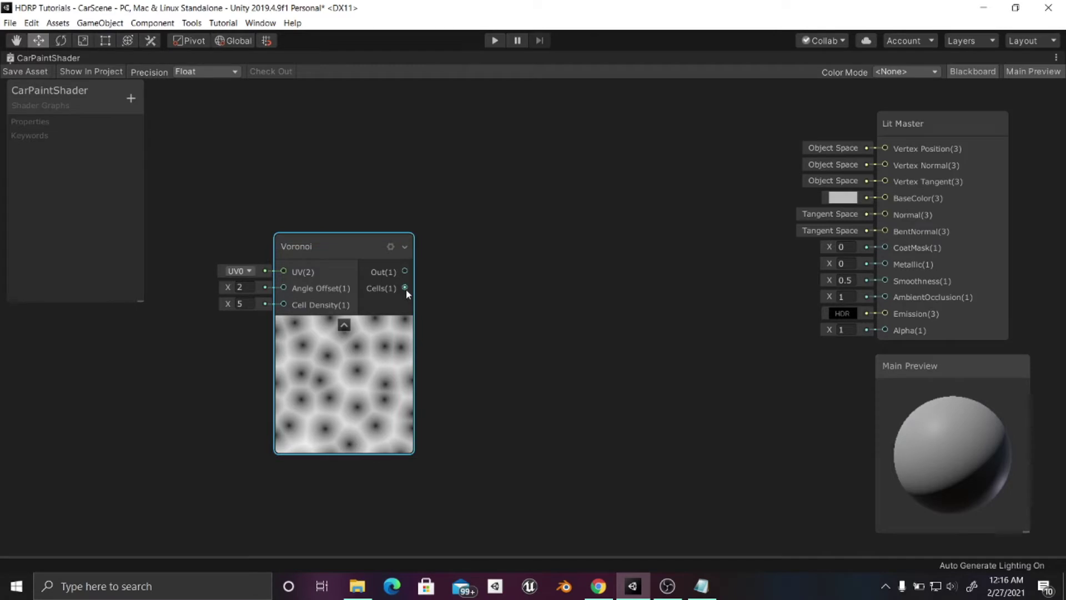
# Add a Power node fed by the Voronoi Cells output into input A, and align it beside the Voronoi node.
pyautogui.moveTo(405, 288); pyautogui.dragTo(492, 294)
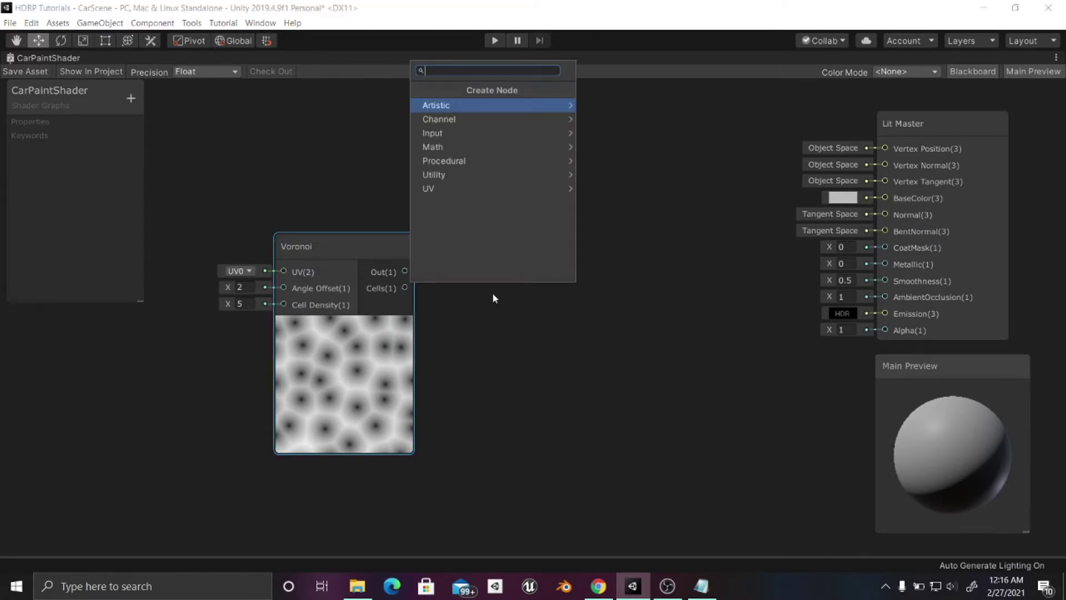
pyautogui.write('power')
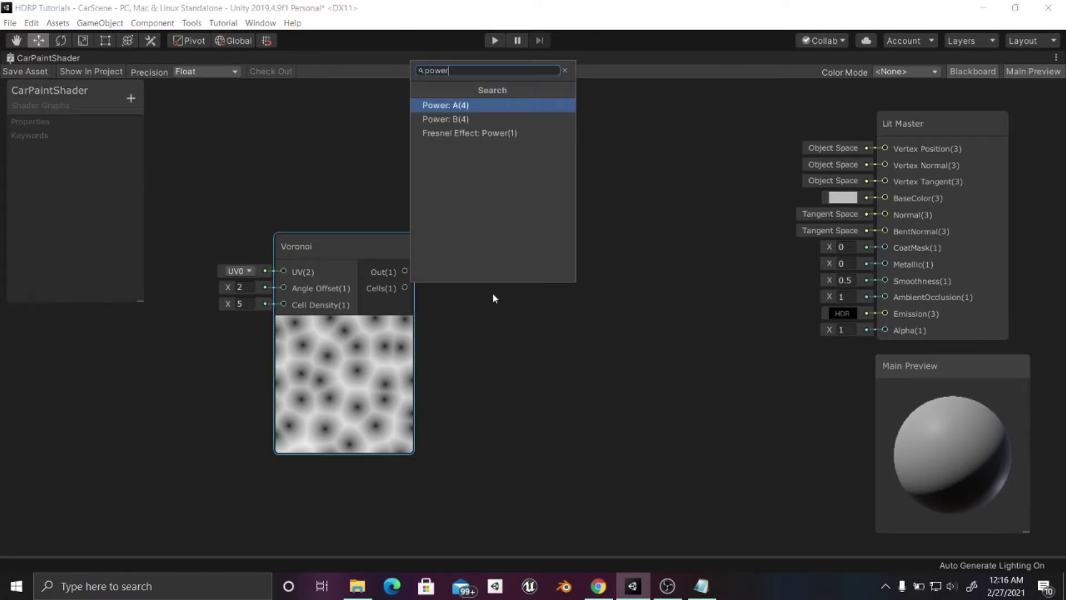
pyautogui.press('Return')
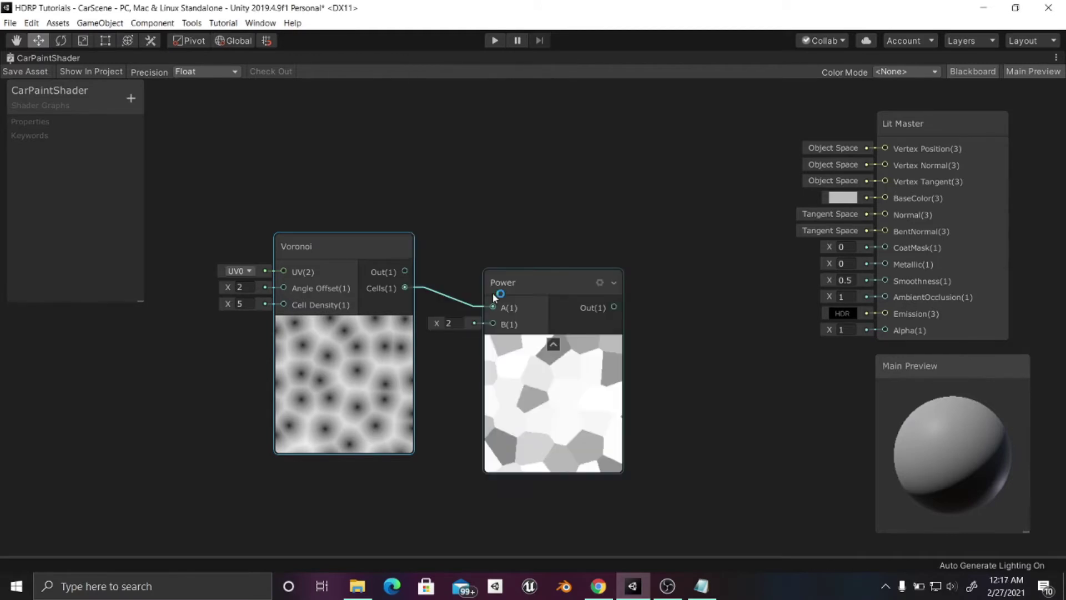
pyautogui.moveTo(506, 288); pyautogui.dragTo(506, 268)
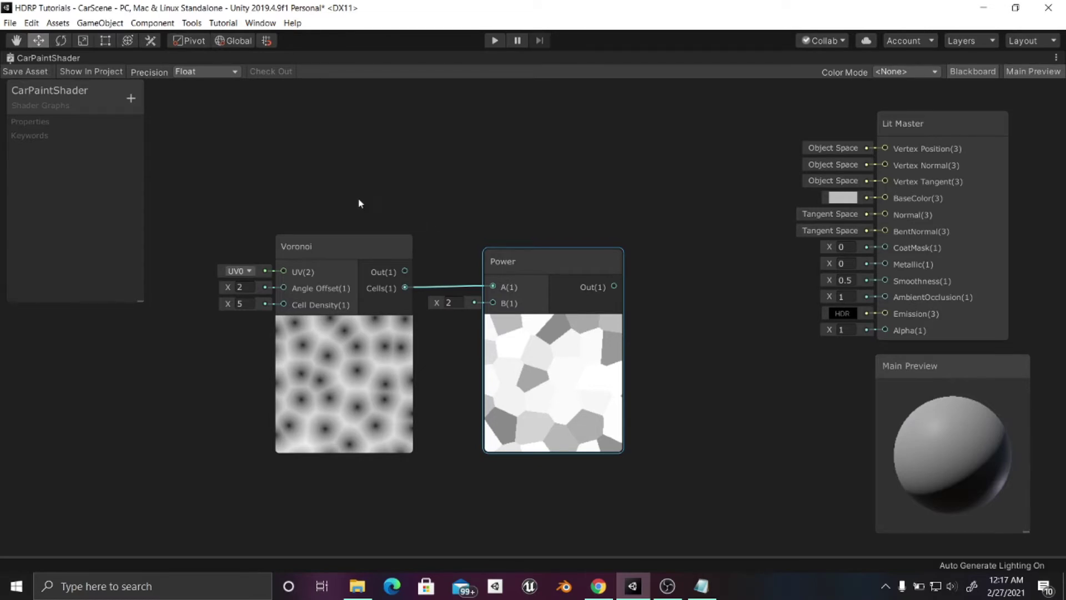
# Shift the Voronoi and Power nodes slightly down together and set the Voronoi Cell Density to 500.
pyautogui.moveTo(360, 203); pyautogui.dragTo(540, 293)
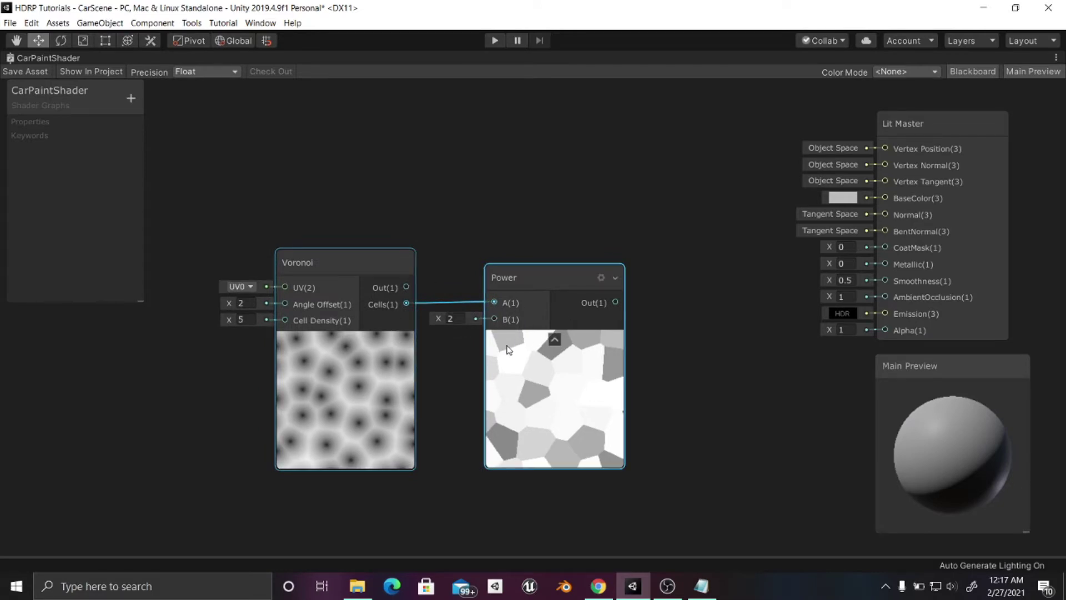
pyautogui.click(457, 339)
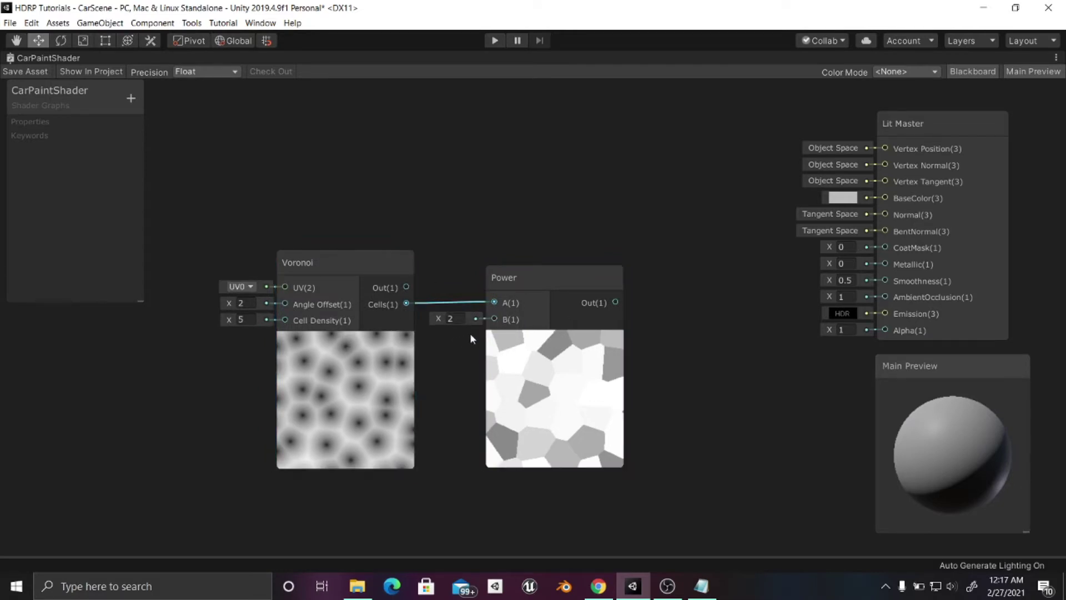
pyautogui.click(378, 278)
pyautogui.click(240, 319)
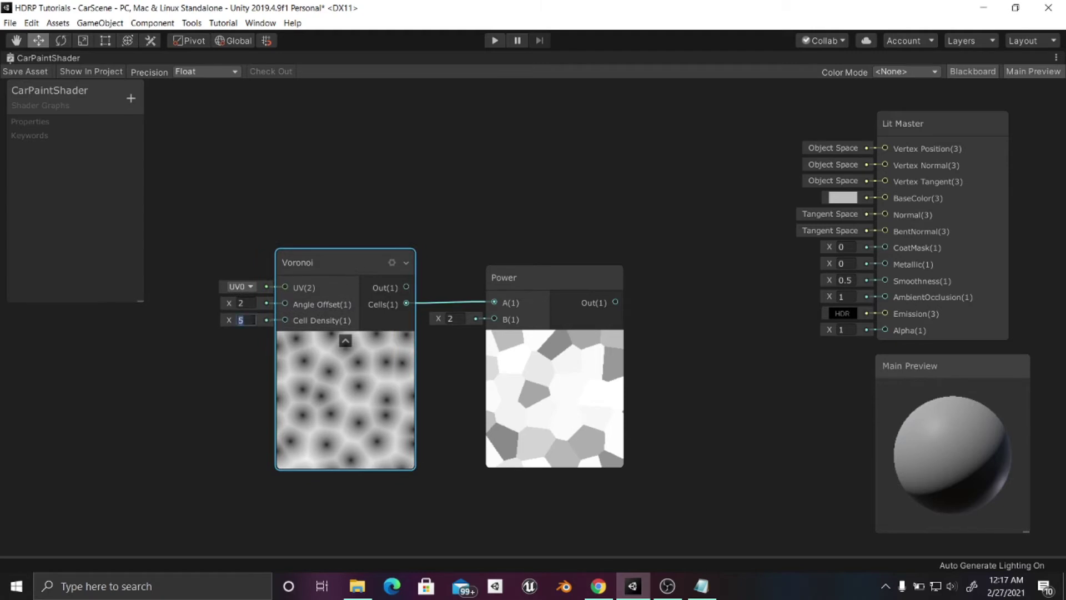
pyautogui.write('500')
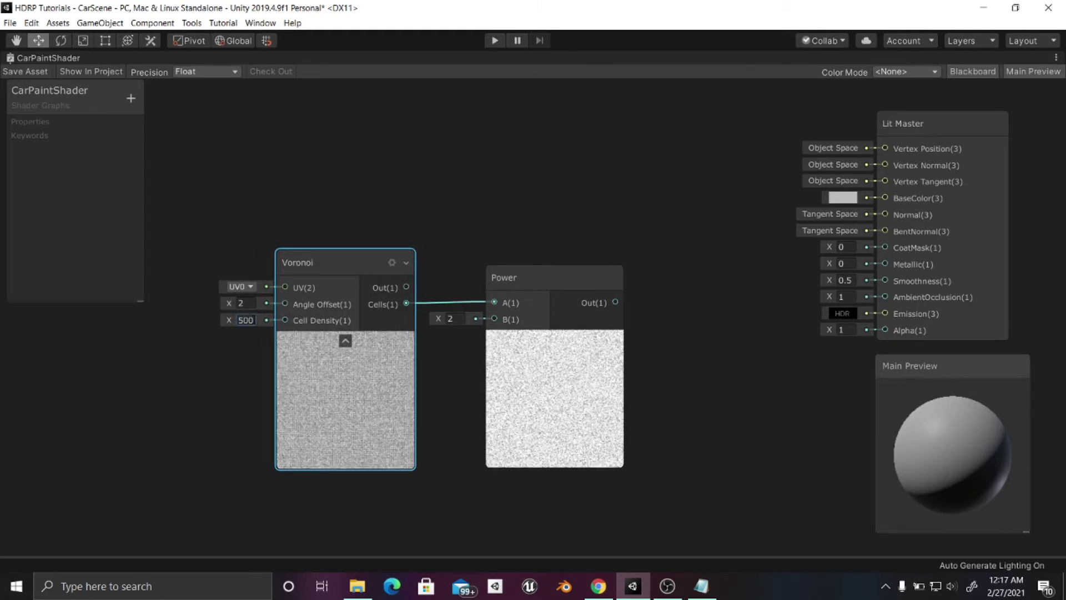
# Connect the Power output to the Lit Master's Smoothness input and move the Voronoi and Power nodes closer to the master node.
pyautogui.moveTo(718, 368); pyautogui.dragTo(653, 382, button='middle')
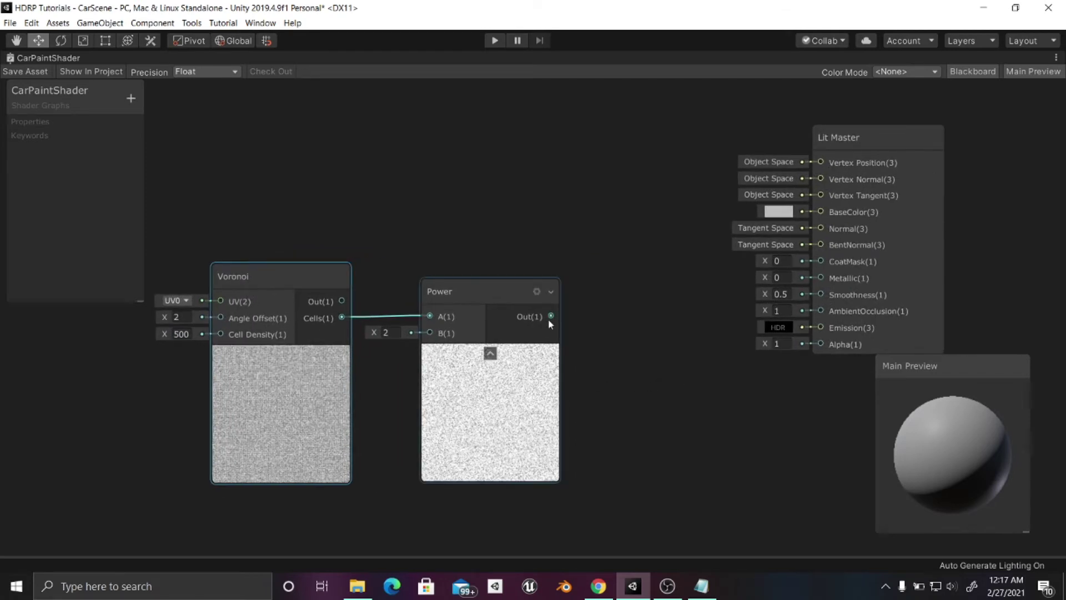
pyautogui.moveTo(549, 320); pyautogui.dragTo(821, 295)
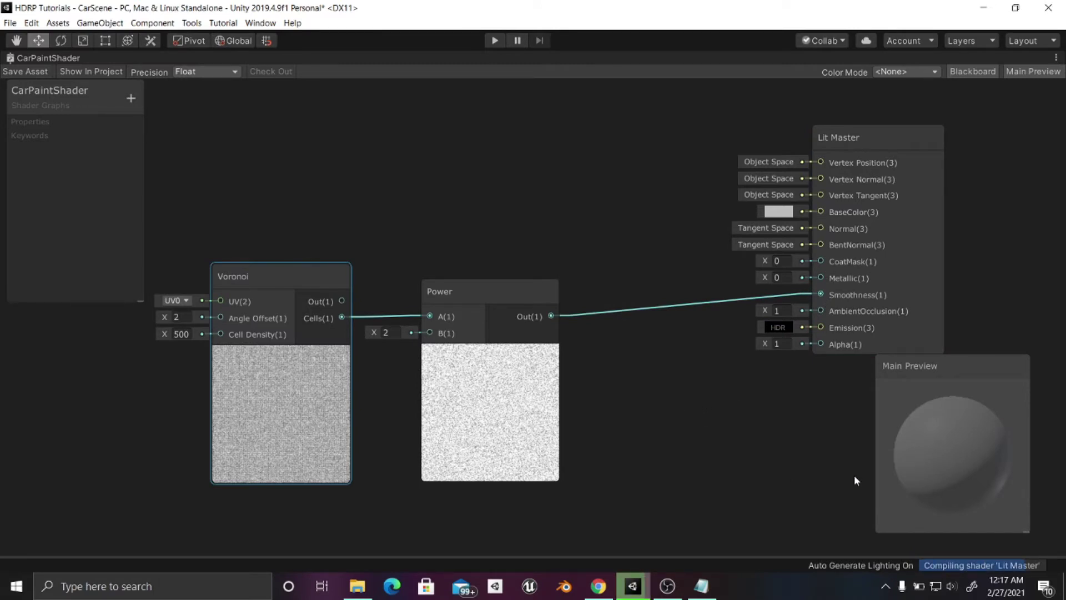
pyautogui.moveTo(647, 423); pyautogui.dragTo(726, 422, button='middle')
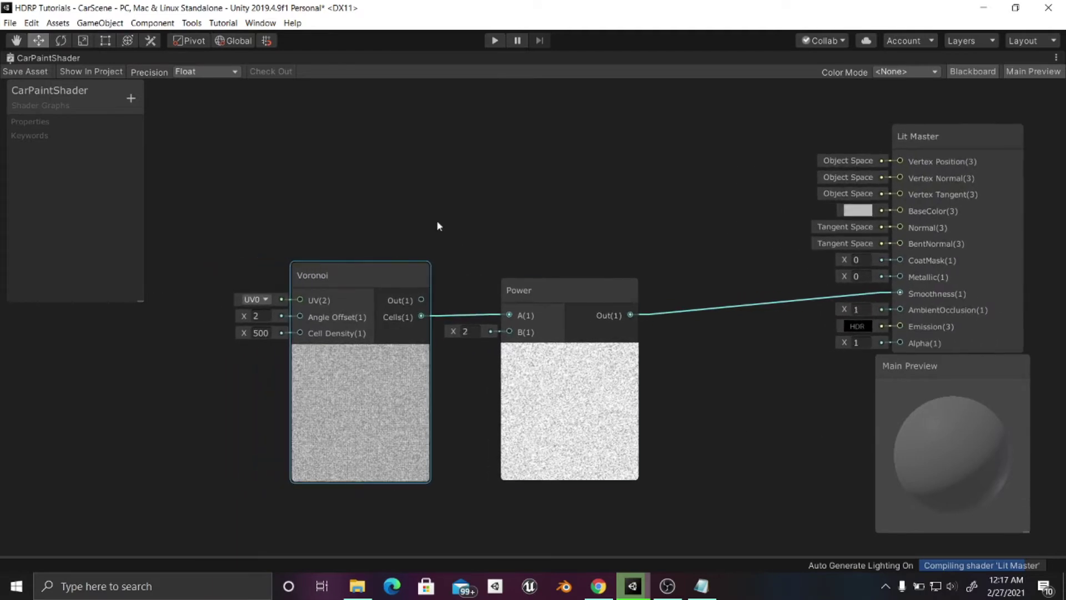
pyautogui.moveTo(404, 207); pyautogui.dragTo(568, 348)
pyautogui.moveTo(552, 295); pyautogui.dragTo(646, 325)
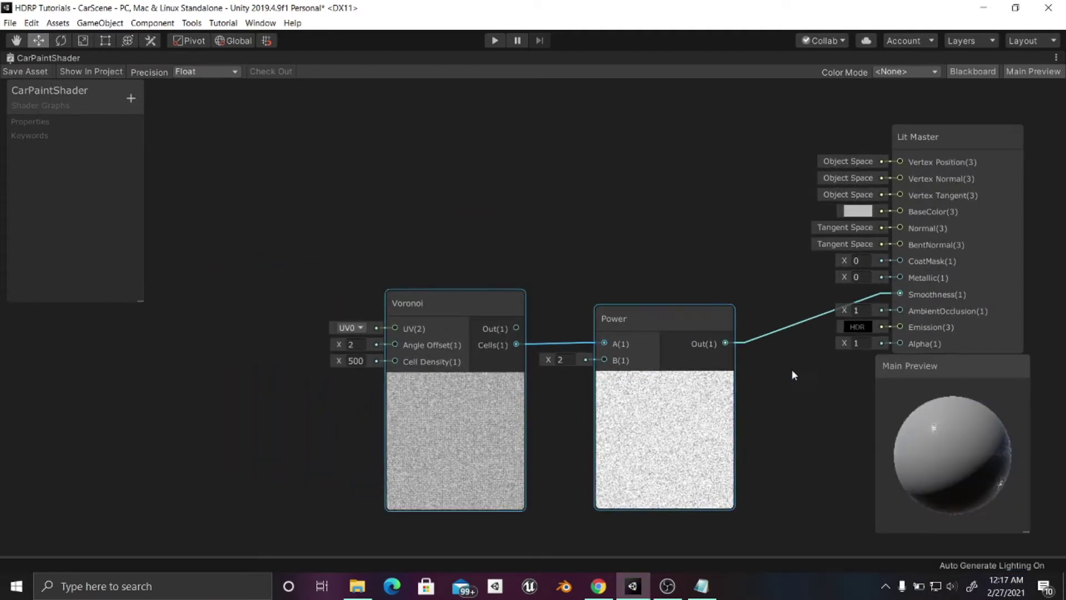
# Set the Lit Master's Metallic value to 1 and check the speckled reflections up close in the main preview.
pyautogui.moveTo(791, 370); pyautogui.dragTo(665, 349, button='middle')
pyautogui.scroll(12, 964, 472)
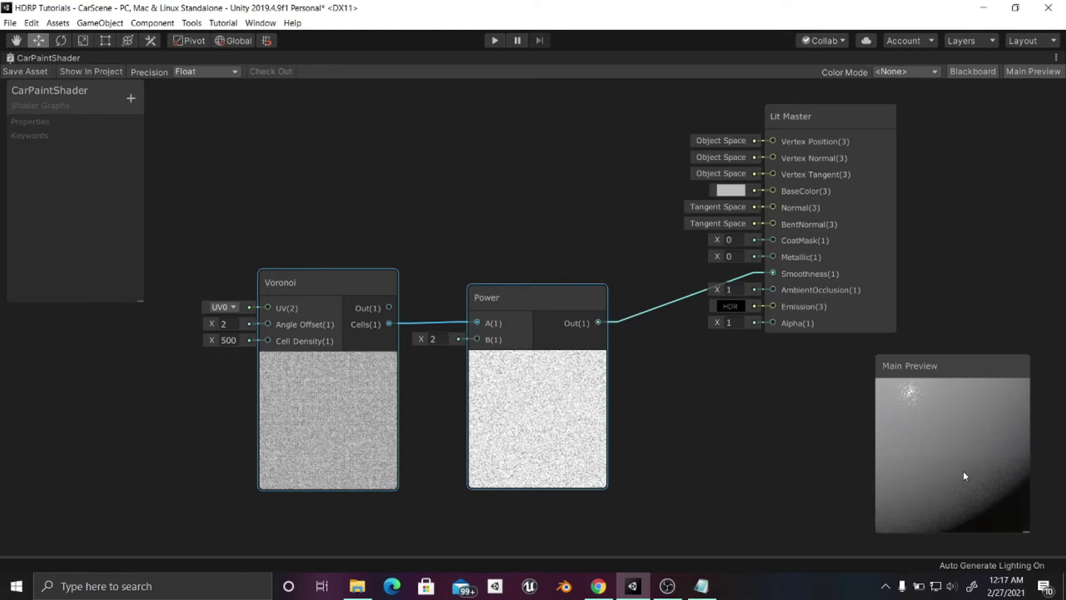
pyautogui.scroll(-3, 932, 446)
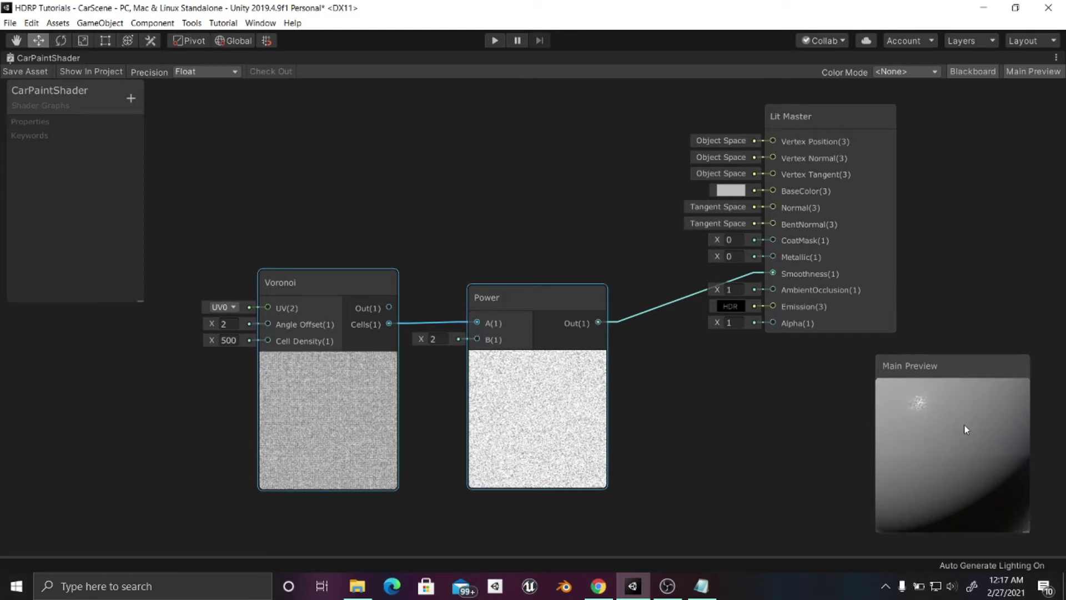
pyautogui.scroll(-3, 949, 461)
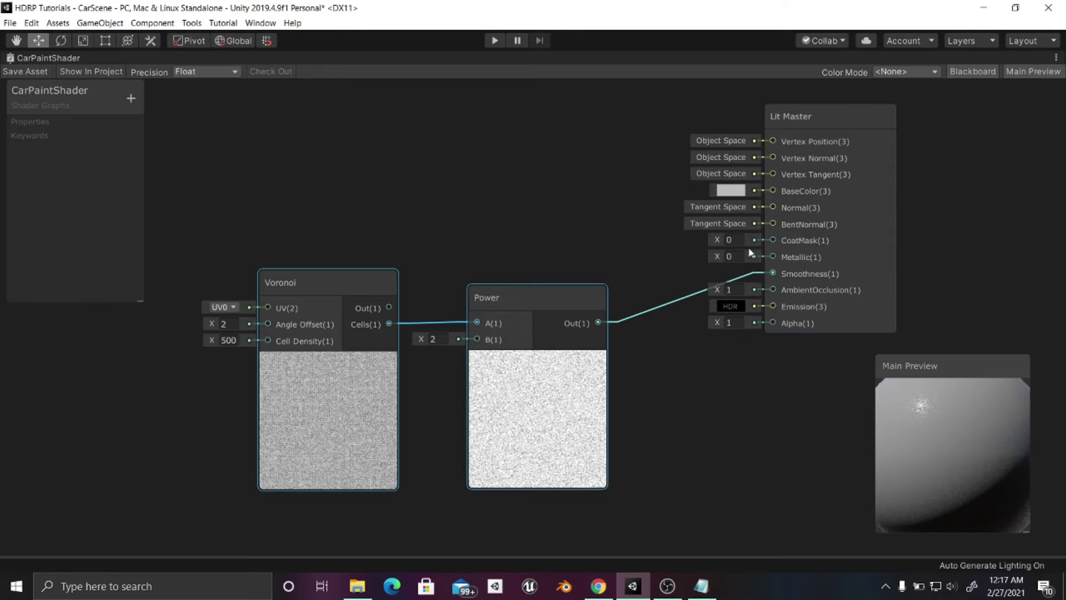
pyautogui.click(729, 256)
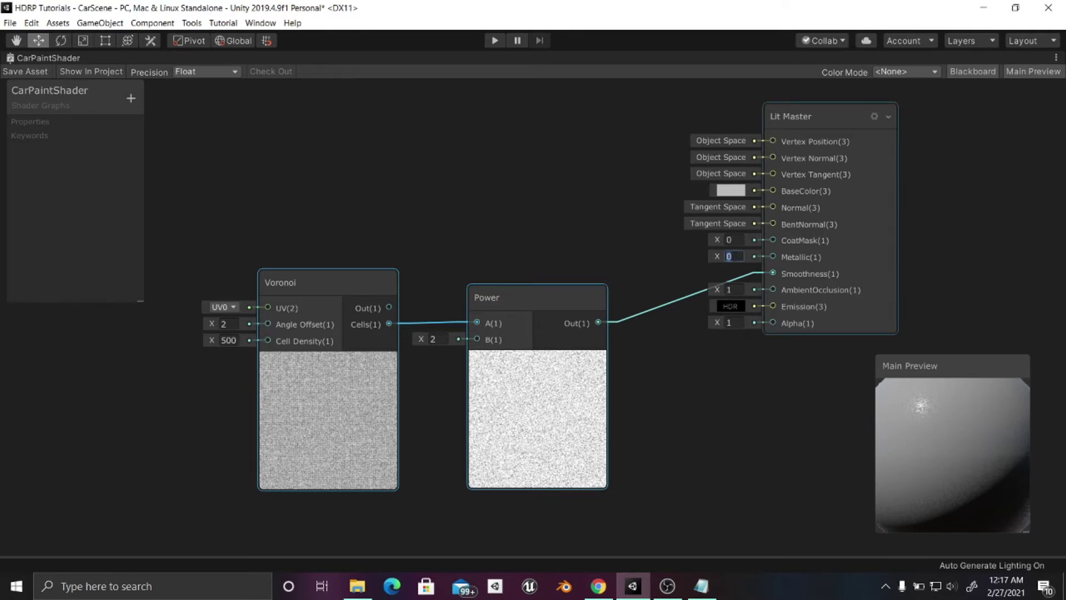
pyautogui.write('1')
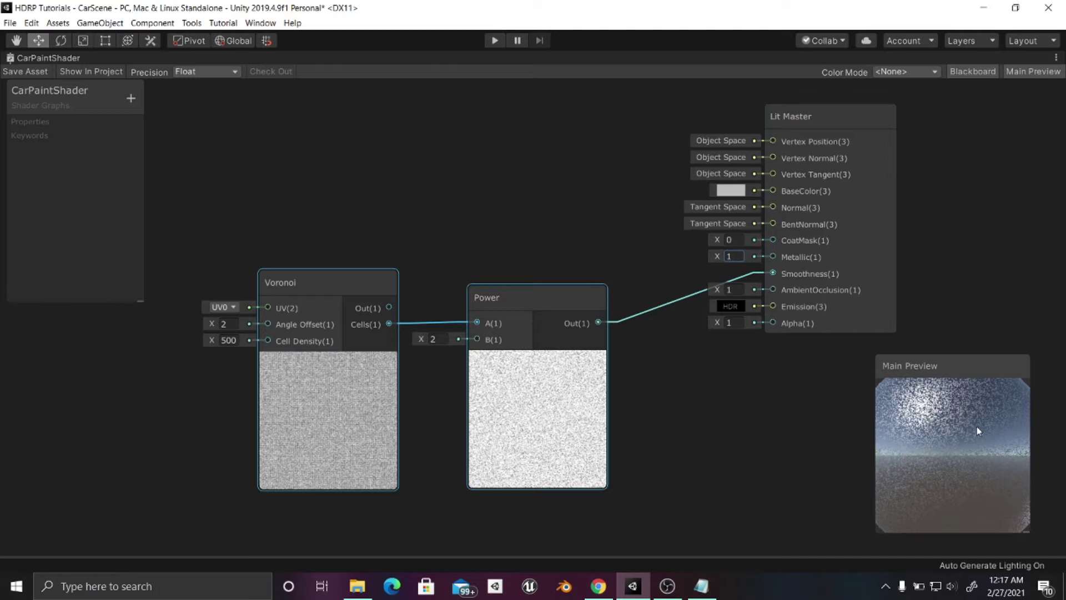
pyautogui.moveTo(977, 426)
pyautogui.mouseDown()
pyautogui.moveTo(947, 425)
pyautogui.moveTo(959, 416)
pyautogui.moveTo(966, 444)
pyautogui.mouseUp()
pyautogui.scroll(-3, 968, 449)
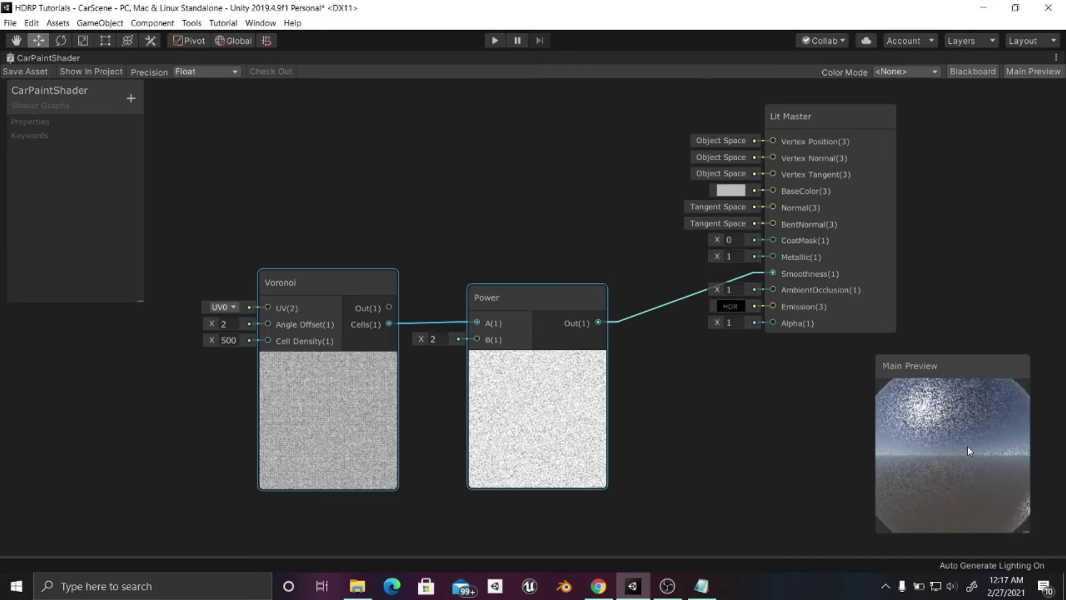
# Move the Voronoi and Power nodes farther from the Lit Master, set its CoatMask to 0.9 and save the shader asset.
pyautogui.moveTo(733, 416); pyautogui.dragTo(768, 420, button='middle')
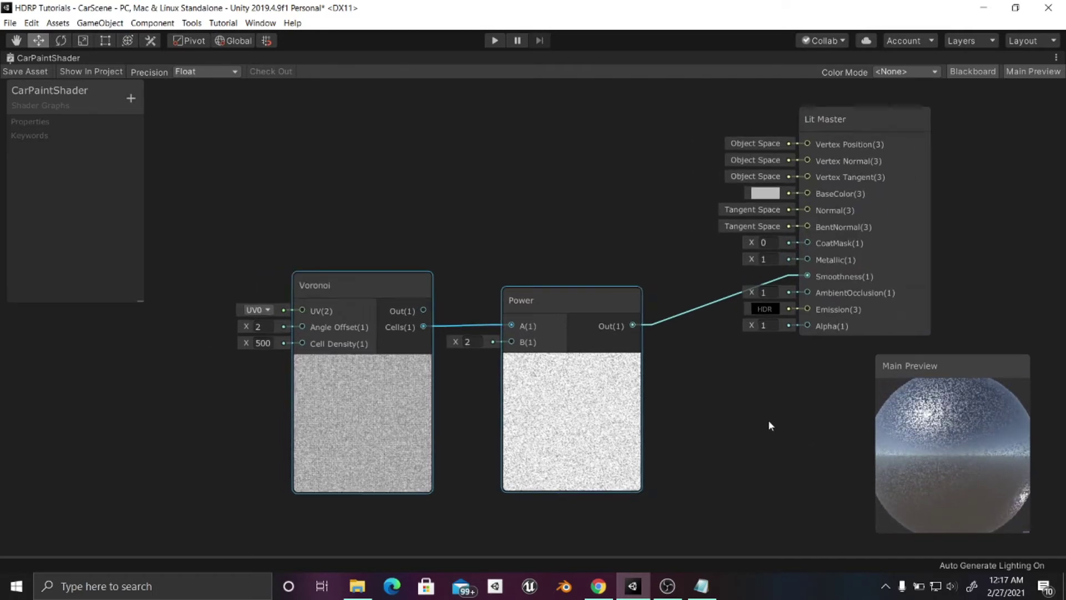
pyautogui.scroll(1, 768, 419)
pyautogui.moveTo(387, 244); pyautogui.dragTo(444, 296)
pyautogui.moveTo(668, 352); pyautogui.dragTo(614, 373, button='middle')
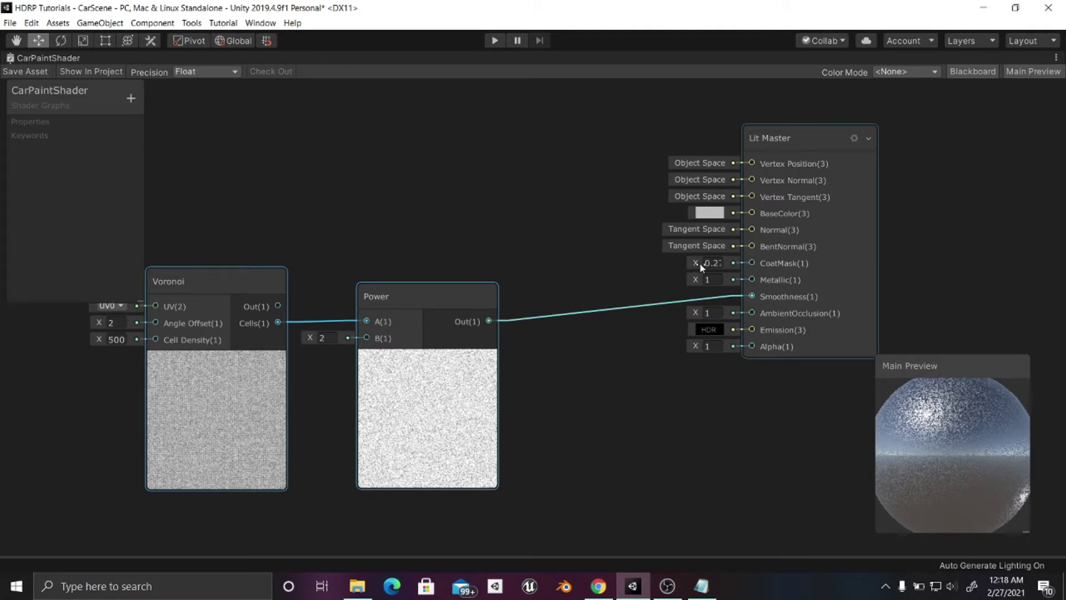
pyautogui.moveTo(699, 266); pyautogui.dragTo(731, 267)
pyautogui.moveTo(907, 434)
pyautogui.mouseDown()
pyautogui.moveTo(921, 441)
pyautogui.moveTo(890, 435)
pyautogui.moveTo(920, 444)
pyautogui.moveTo(911, 435)
pyautogui.mouseUp()
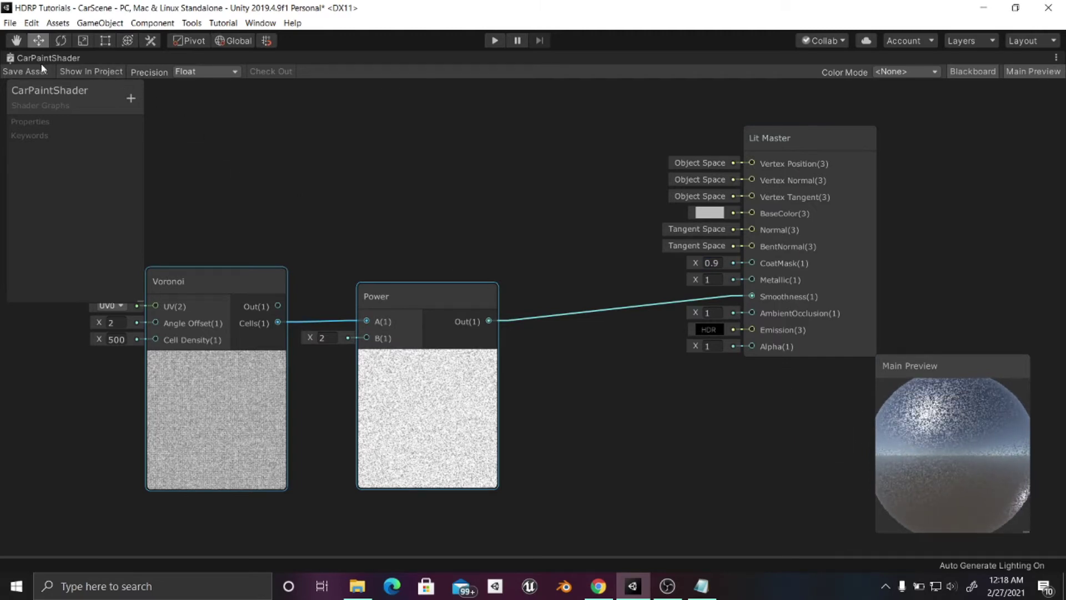
pyautogui.click(25, 71)
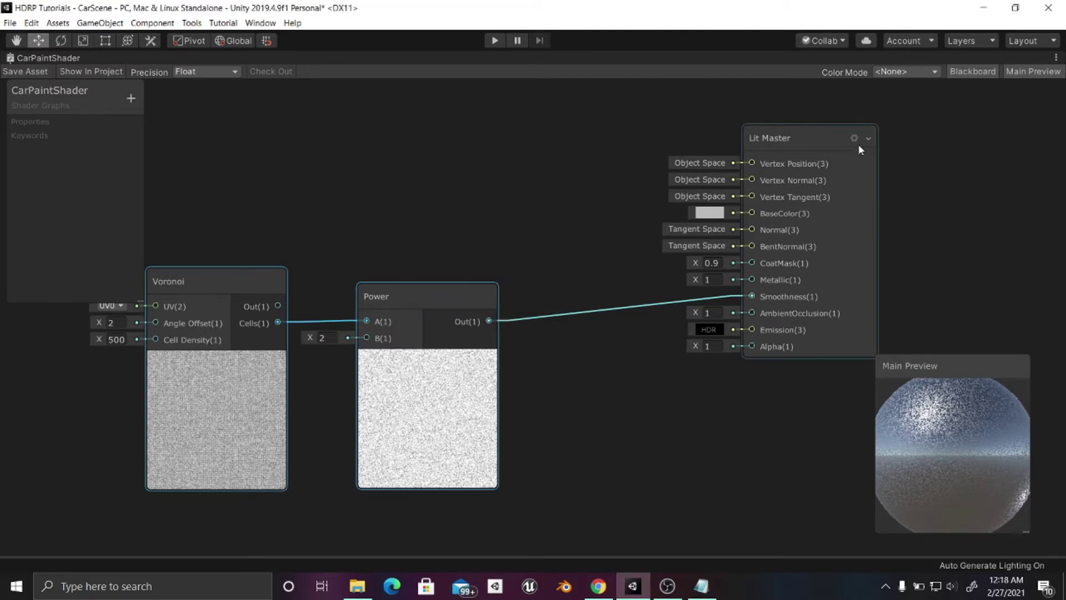
# Try to open the Lit Master node's settings to look at its options.
pyautogui.click(853, 139)
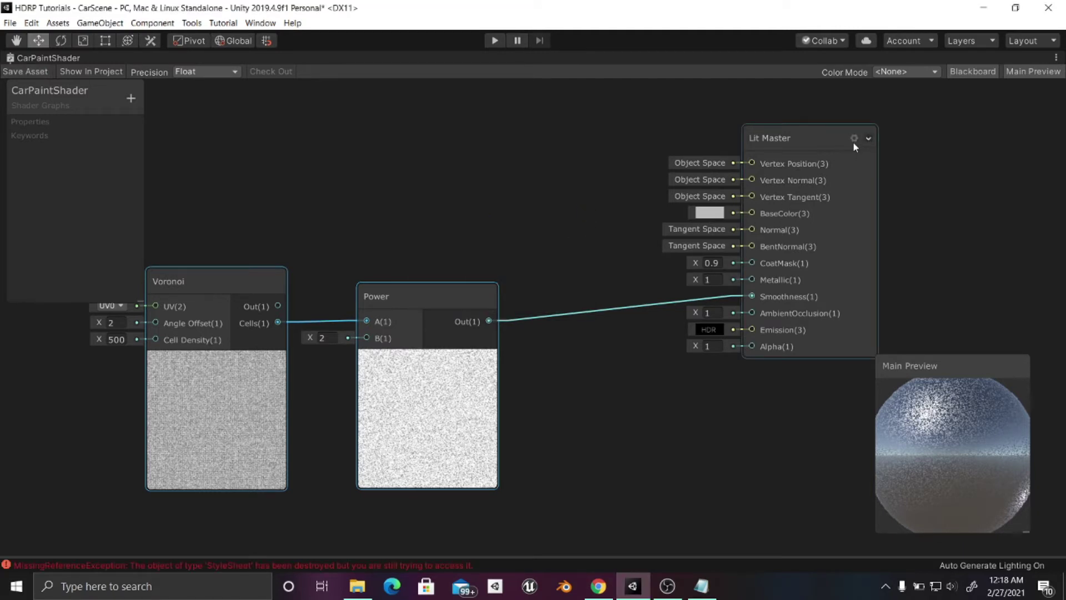
pyautogui.click(853, 140)
pyautogui.moveTo(794, 141); pyautogui.dragTo(599, 138, button='middle')
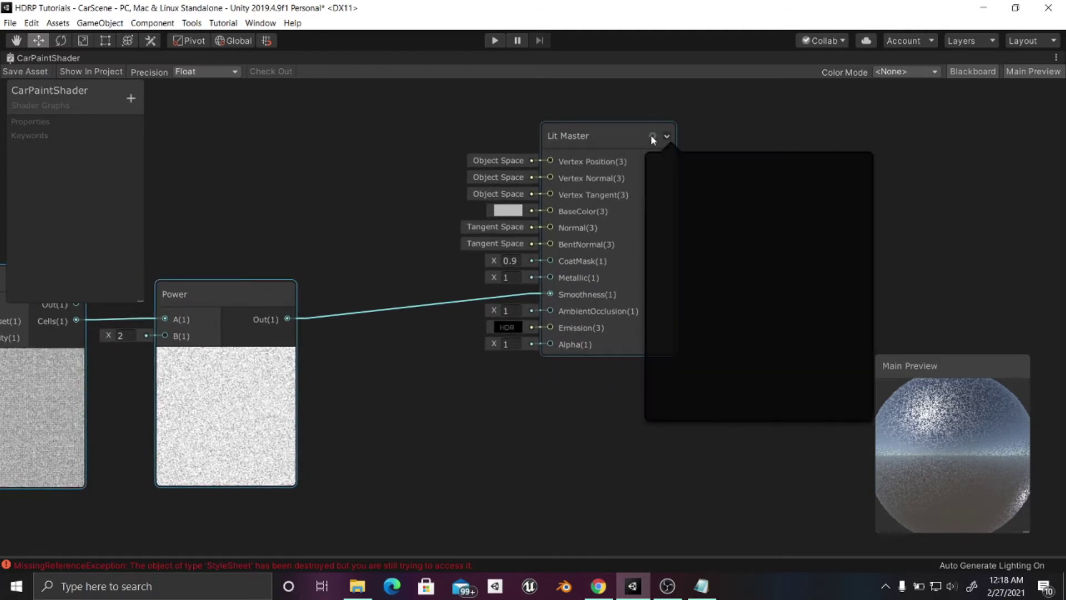
pyautogui.click(666, 135)
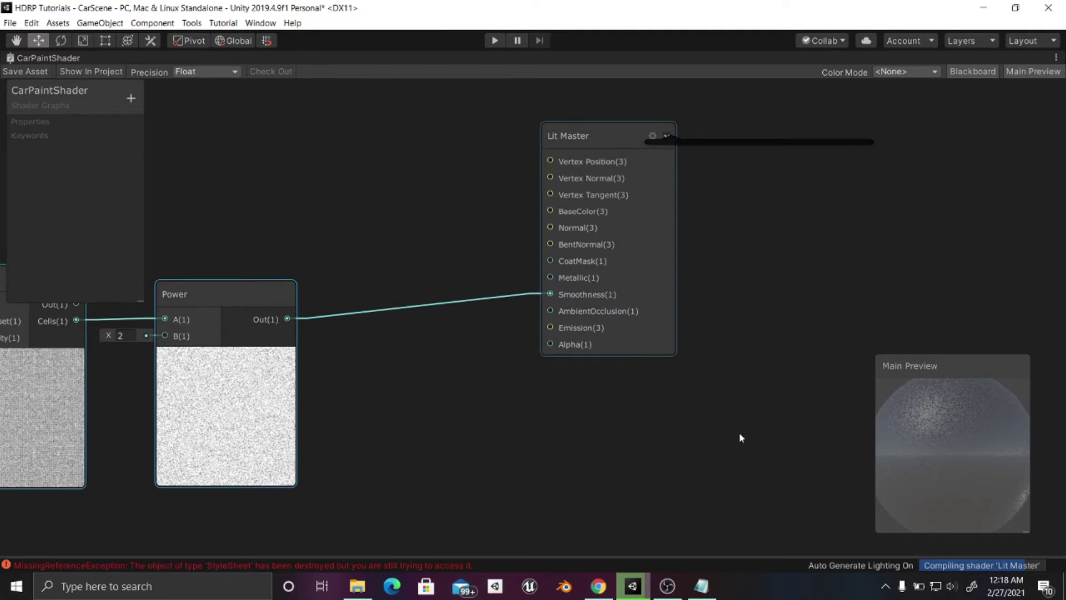
pyautogui.moveTo(916, 440); pyautogui.dragTo(934, 458)
pyautogui.moveTo(745, 445); pyautogui.dragTo(800, 455, button='middle')
pyautogui.moveTo(699, 444); pyautogui.dragTo(768, 457, button='middle')
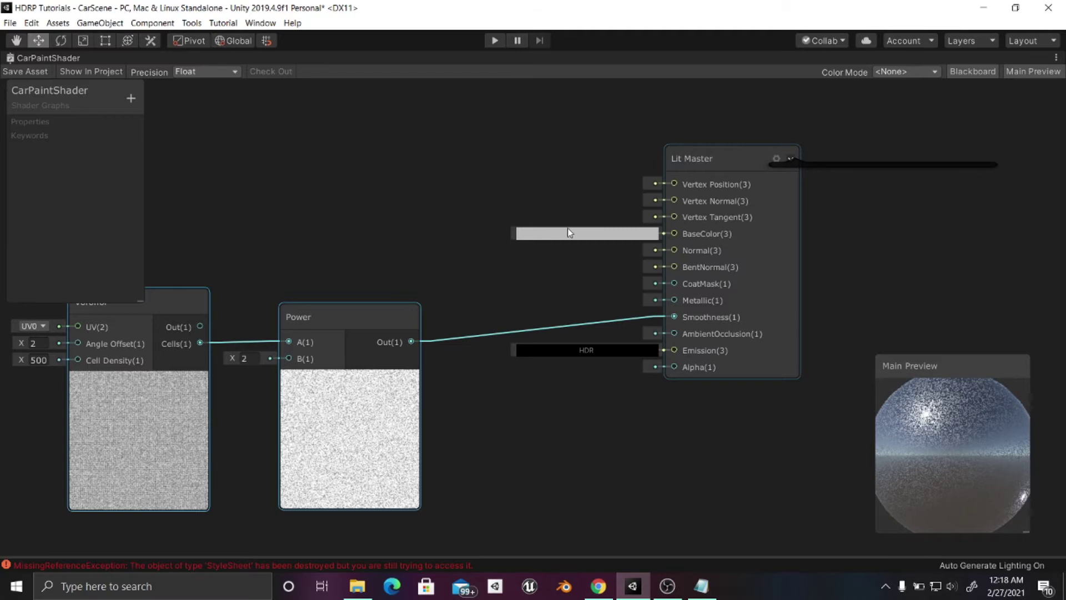
pyautogui.moveTo(501, 284); pyautogui.dragTo(566, 280, button='middle')
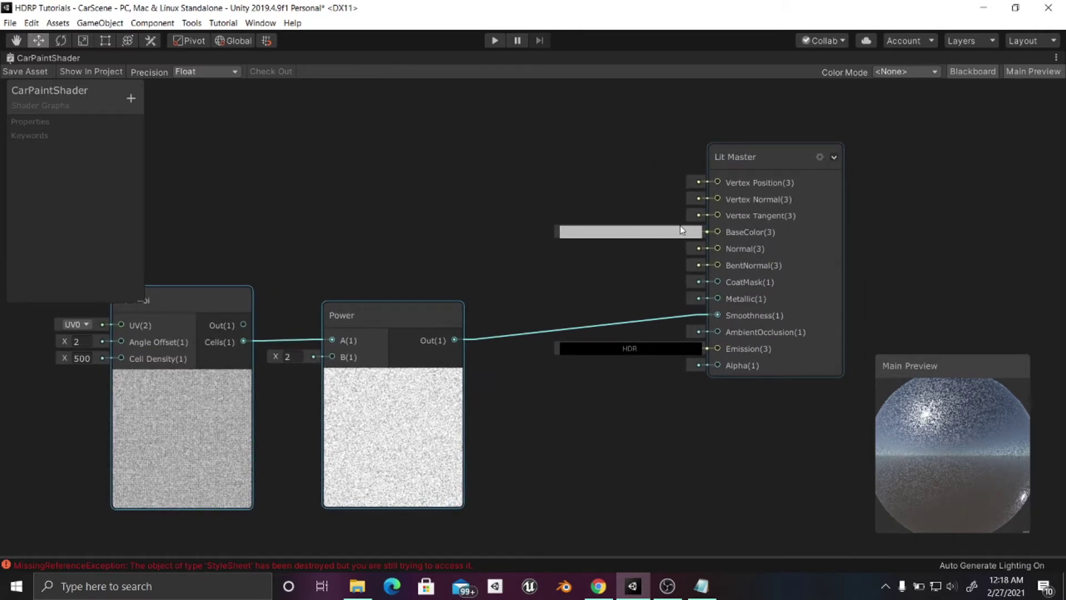
pyautogui.moveTo(634, 264); pyautogui.dragTo(632, 252, button='middle')
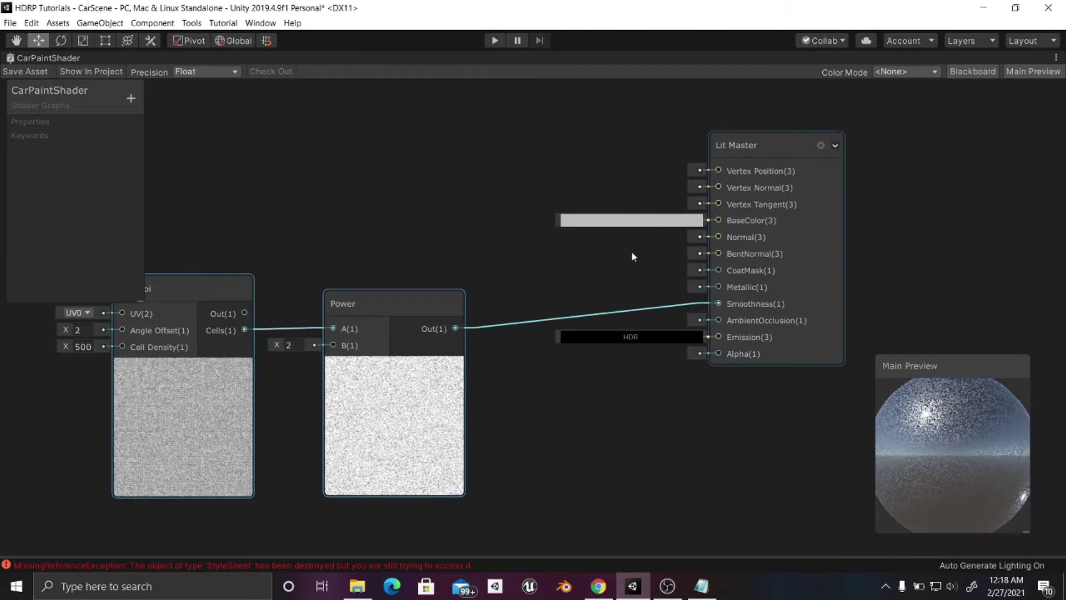
# Save the shader asset, then restore the graph window to the editor layout and maximize it again.
pyautogui.click(31, 71)
pyautogui.rightClick(33, 57)
pyautogui.click(40, 64)
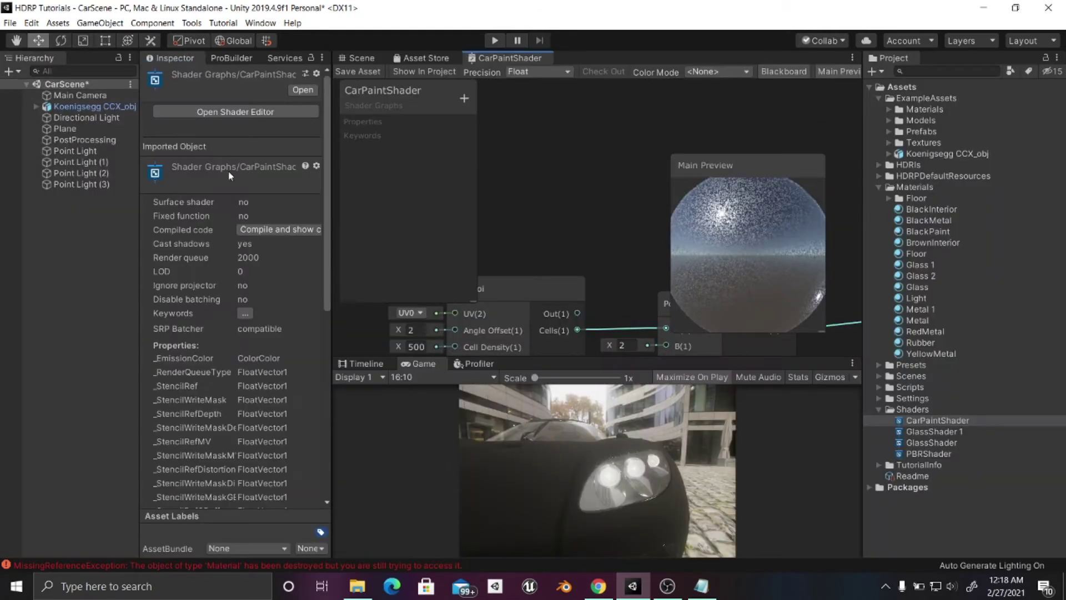
pyautogui.rightClick(501, 58)
pyautogui.click(506, 66)
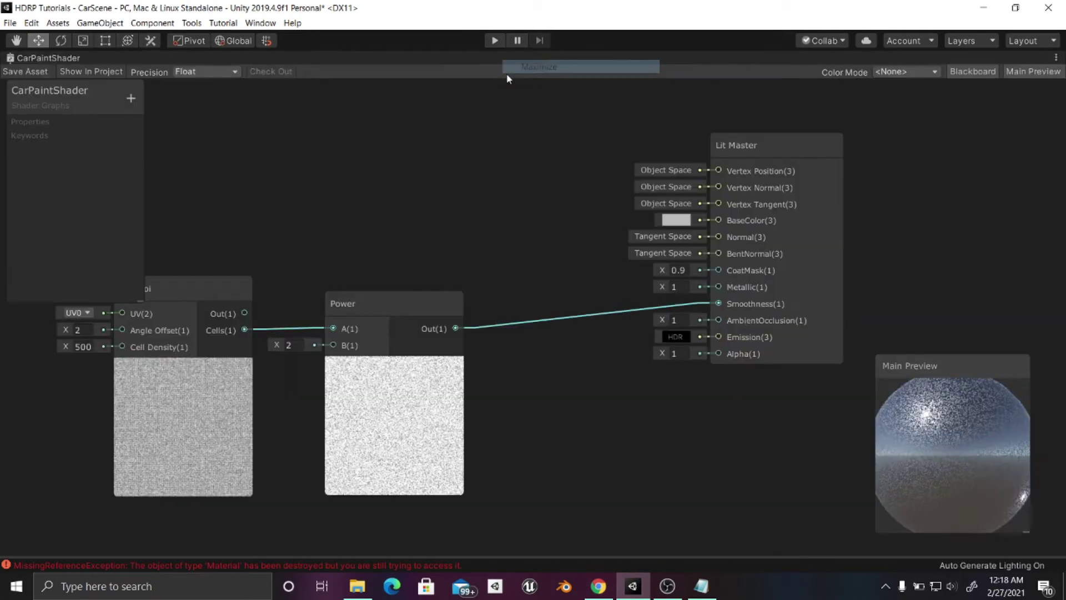
# Lower the Lit Master's CoatMask to about 0.76.
pyautogui.moveTo(507, 197); pyautogui.dragTo(537, 218, button='middle')
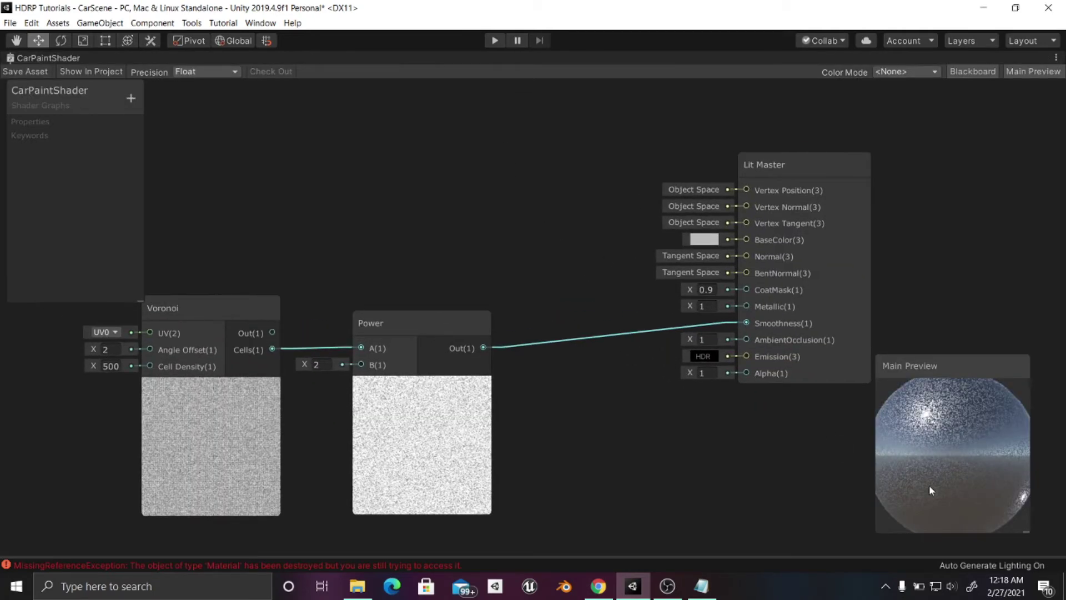
pyautogui.moveTo(929, 486); pyautogui.dragTo(916, 461)
pyautogui.moveTo(751, 430); pyautogui.dragTo(740, 436, button='middle')
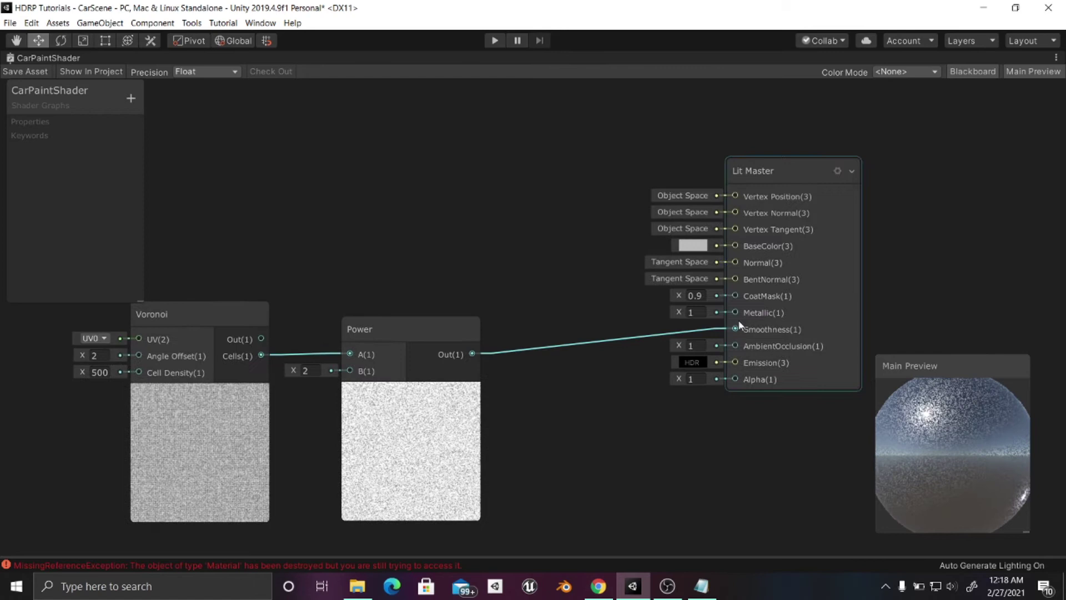
pyautogui.moveTo(679, 298); pyautogui.dragTo(654, 292)
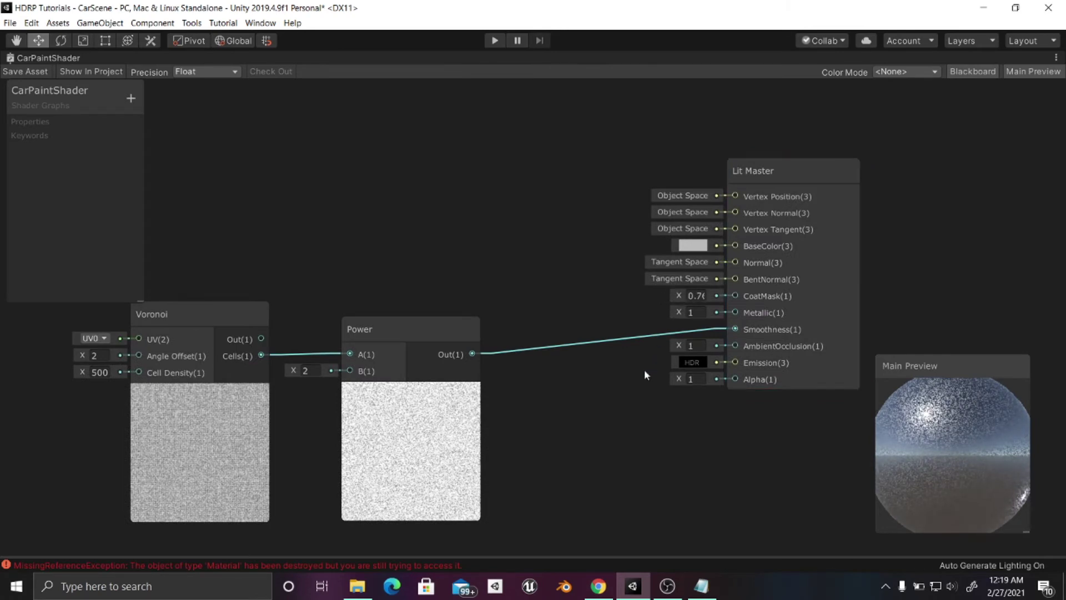
# Disconnect Power from the Lit Master's Smoothness and compare constant Smoothness values of 0 and 1, ending at 0.
pyautogui.click(612, 344)
pyautogui.press('Delete')
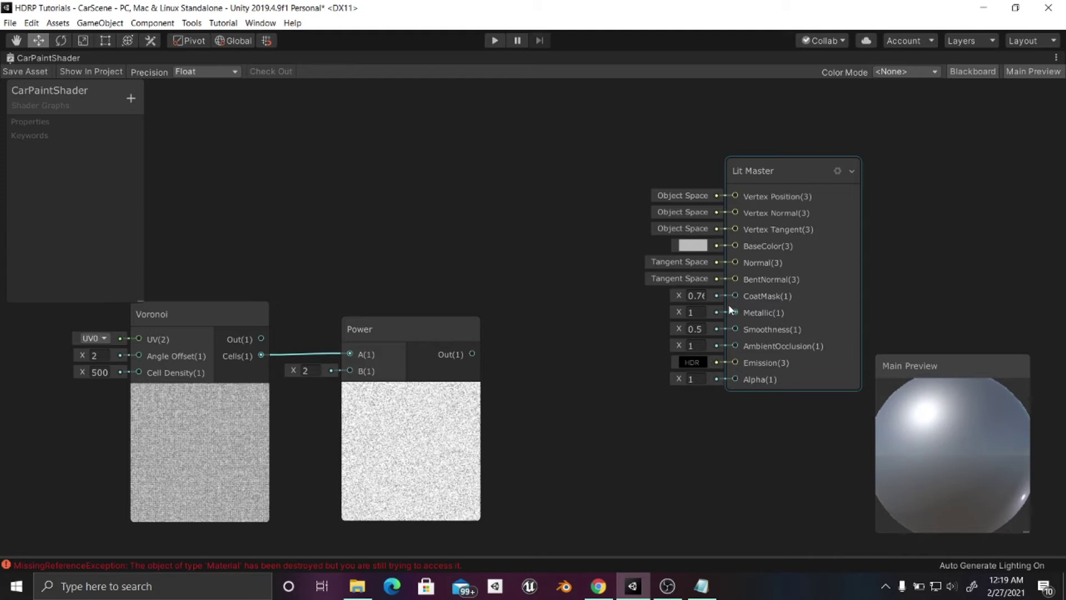
pyautogui.click(695, 329)
pyautogui.write('0')
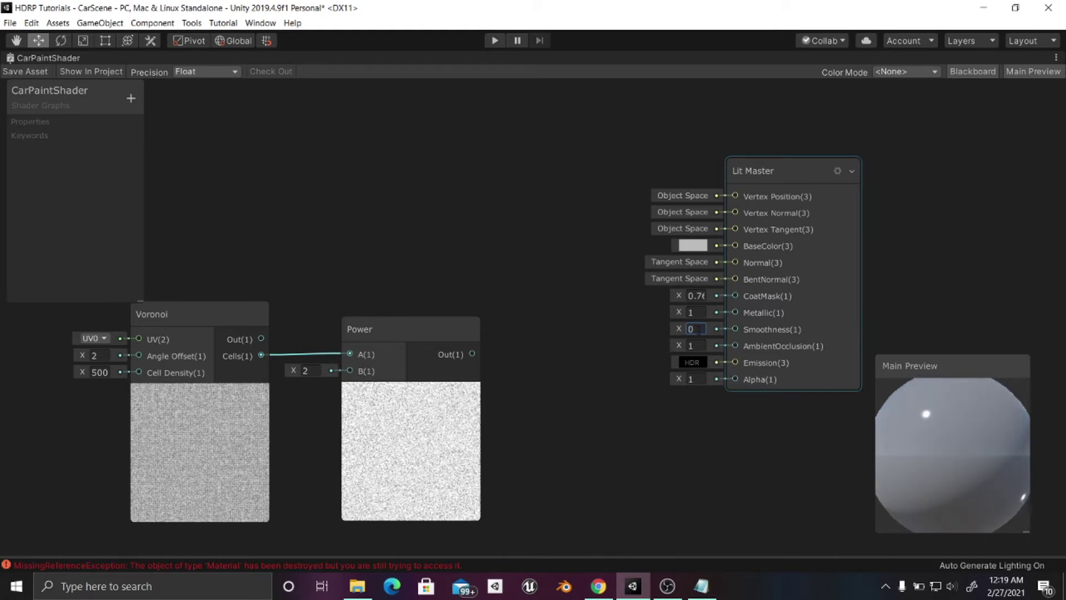
pyautogui.doubleClick(699, 329)
pyautogui.write('1')
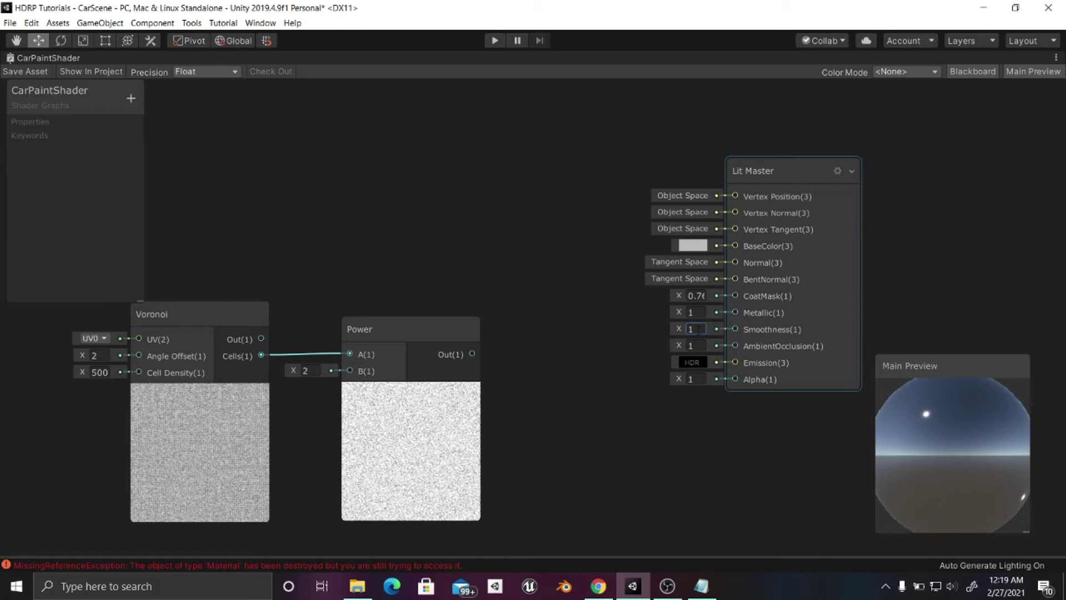
pyautogui.write('0')
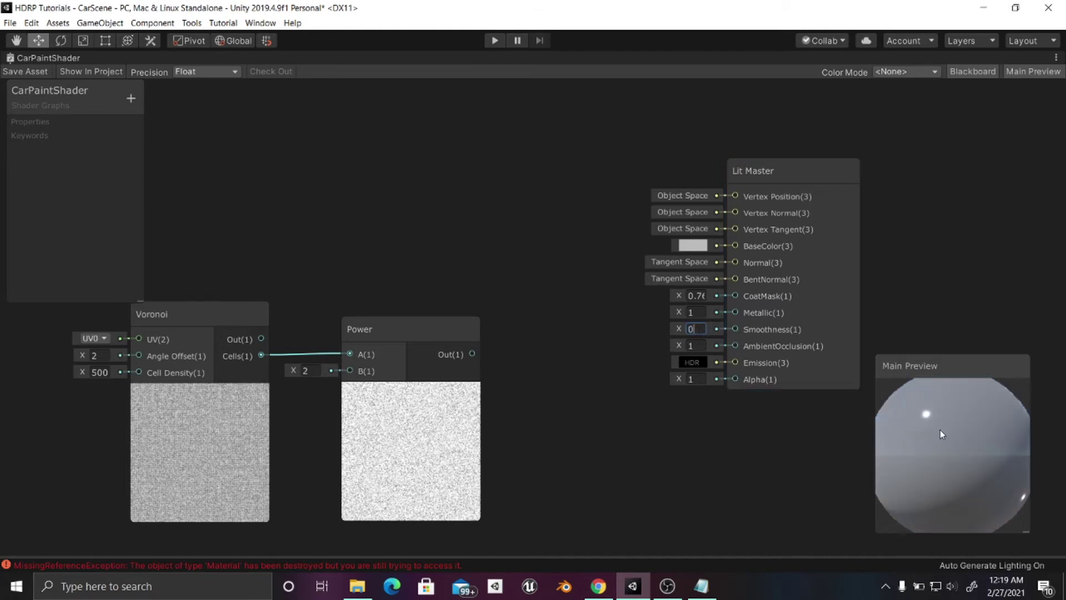
pyautogui.click(955, 461)
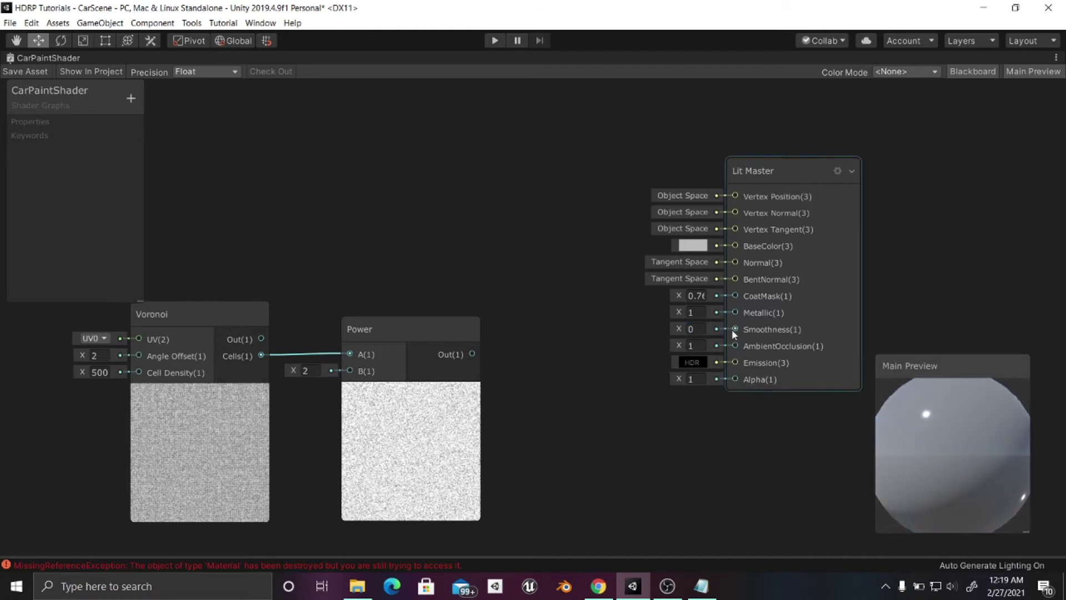
# Raise the Lit Master's CoatMask to 1 and reconnect the Power output to its Smoothness input.
pyautogui.moveTo(681, 294)
pyautogui.mouseDown()
pyautogui.moveTo(660, 293)
pyautogui.moveTo(679, 292)
pyautogui.mouseUp()
pyautogui.moveTo(472, 353); pyautogui.dragTo(736, 331)
# Move the Voronoi and Power nodes together closer to the Lit Master.
pyautogui.moveTo(530, 413); pyautogui.dragTo(665, 406, button='middle')
pyautogui.moveTo(274, 229); pyautogui.dragTo(550, 404)
pyautogui.moveTo(507, 334); pyautogui.dragTo(589, 333)
pyautogui.moveTo(528, 415); pyautogui.dragTo(514, 414, button='middle')
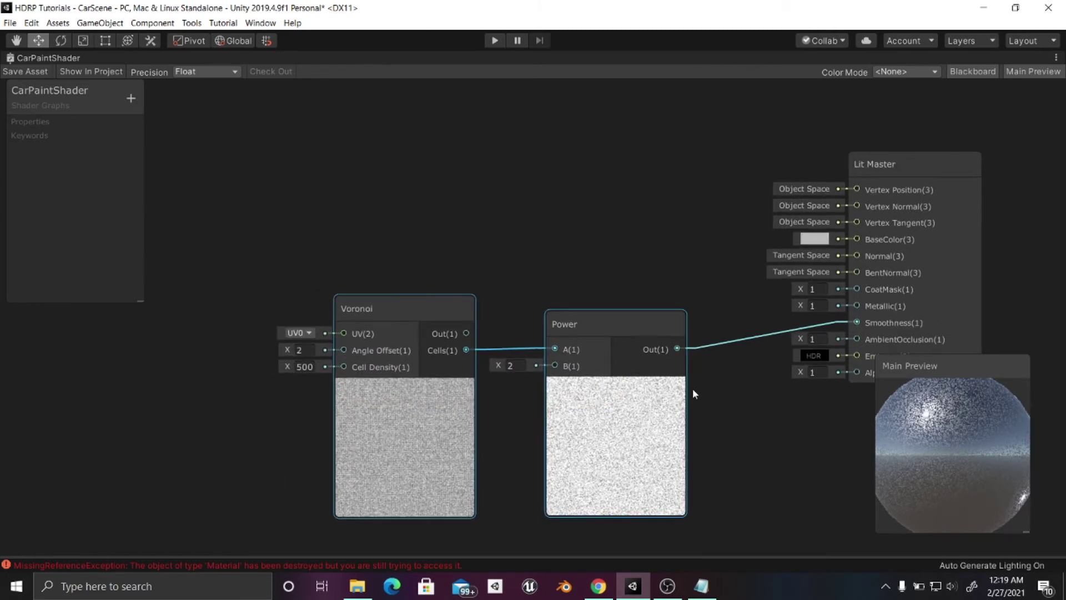
# Add a Gradient node and place it in the free space above the Voronoi node.
pyautogui.moveTo(720, 378); pyautogui.dragTo(725, 385, button='middle')
pyautogui.click(574, 271)
pyautogui.moveTo(574, 272); pyautogui.dragTo(558, 299, button='middle')
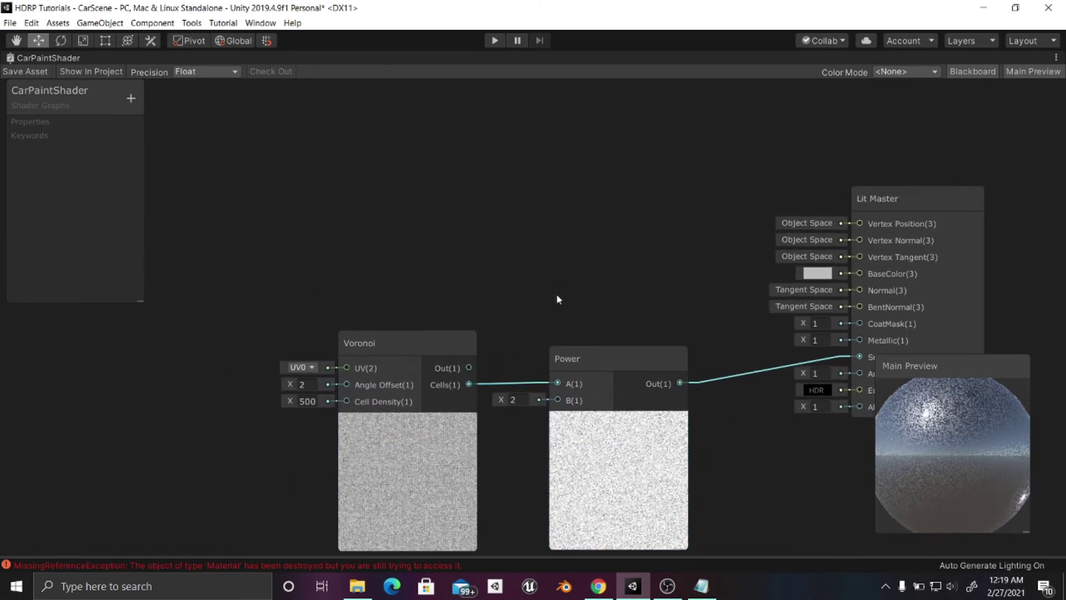
pyautogui.press('space')
pyautogui.write('grad')
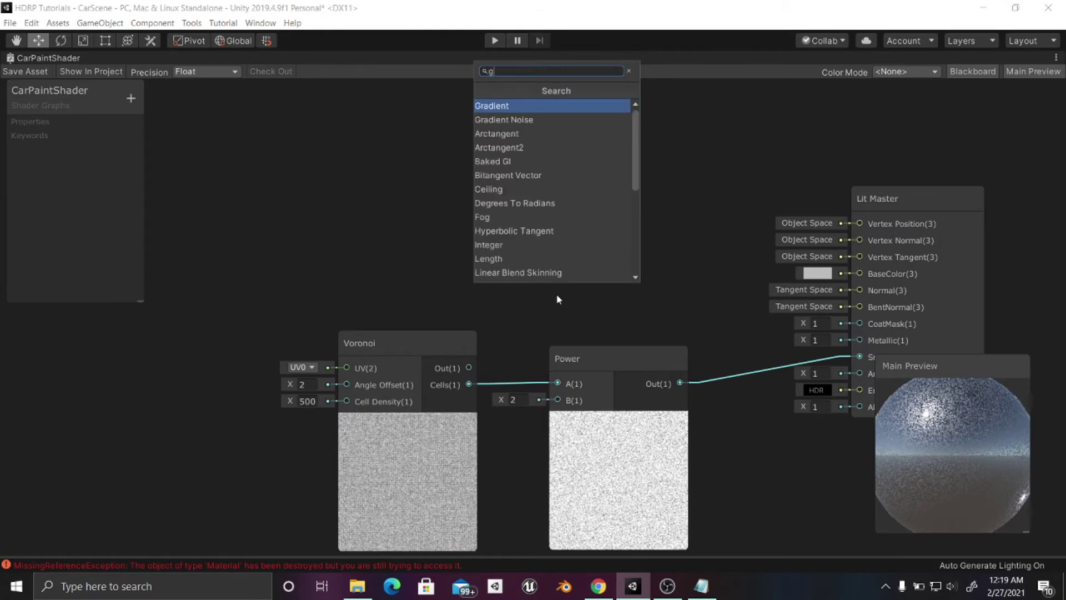
pyautogui.press('Return')
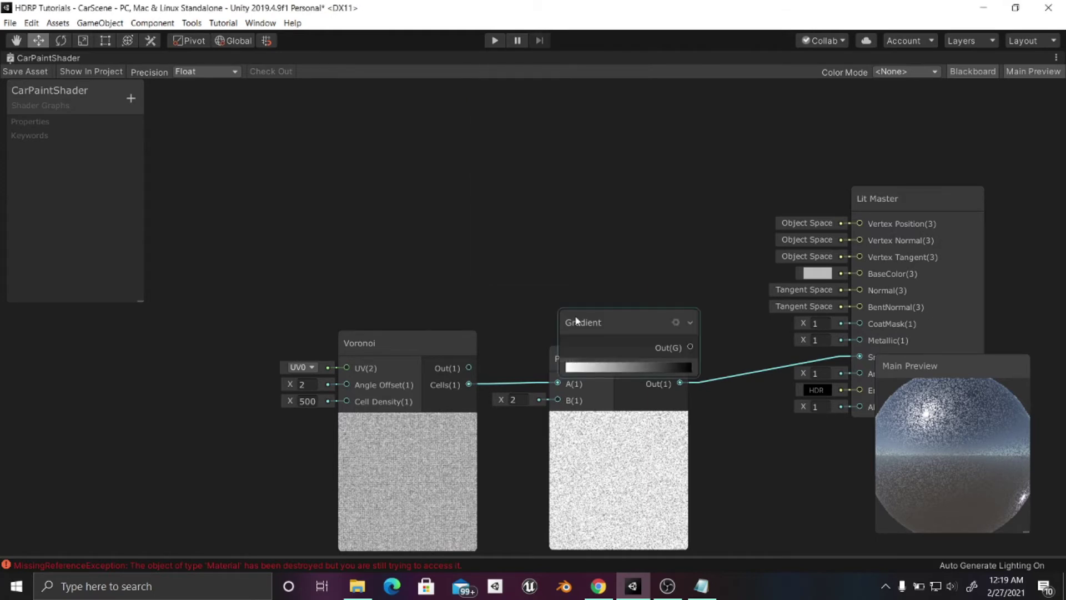
pyautogui.moveTo(575, 315); pyautogui.dragTo(299, 138)
# Create a Sample Gradient node from the Gradient output and line it up beside the Gradient node.
pyautogui.moveTo(416, 172); pyautogui.dragTo(568, 237)
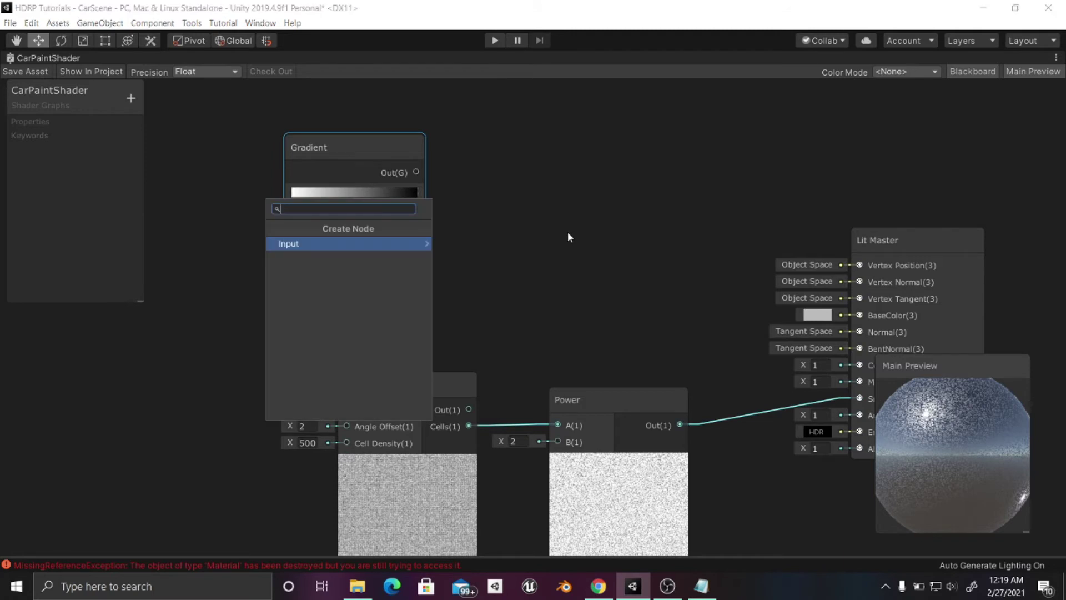
pyautogui.click(372, 244)
pyautogui.click(411, 245)
pyautogui.click(389, 244)
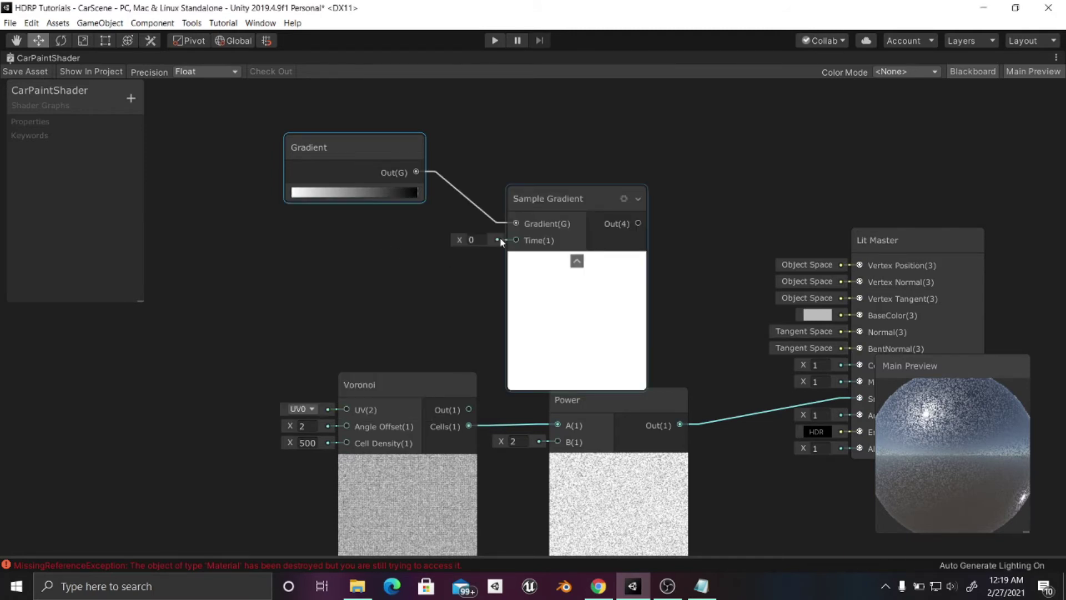
pyautogui.moveTo(540, 204); pyautogui.dragTo(527, 151)
# Add a Fresnel Effect node below the Gradient with Power about 2.96, and connect its output to the Sample Gradient's Time input.
pyautogui.moveTo(398, 260); pyautogui.dragTo(476, 275, button='middle')
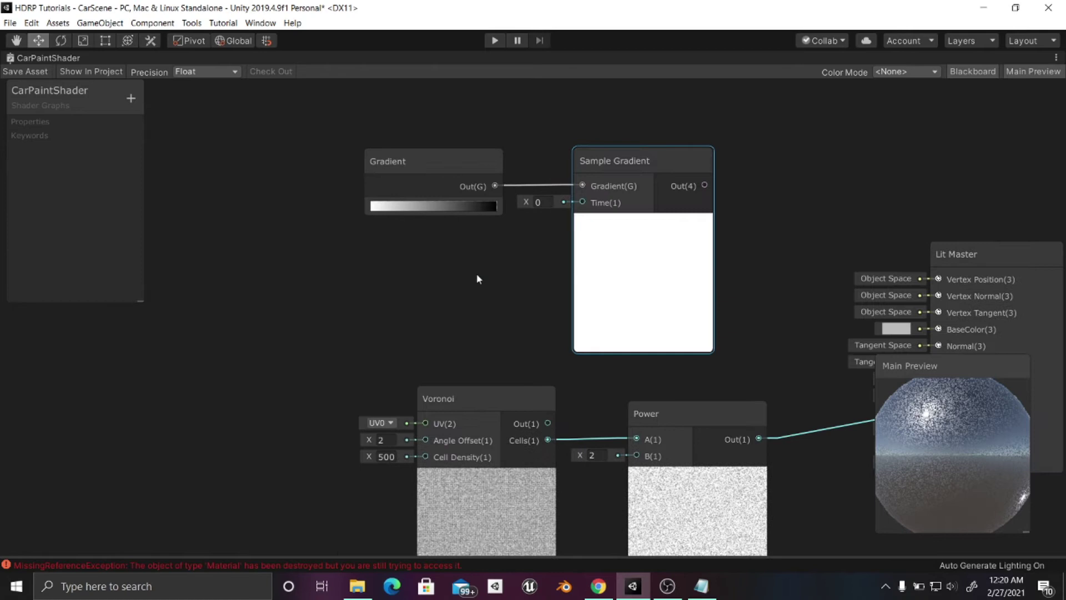
pyautogui.click(477, 275)
pyautogui.press('space')
pyautogui.write('fresnel')
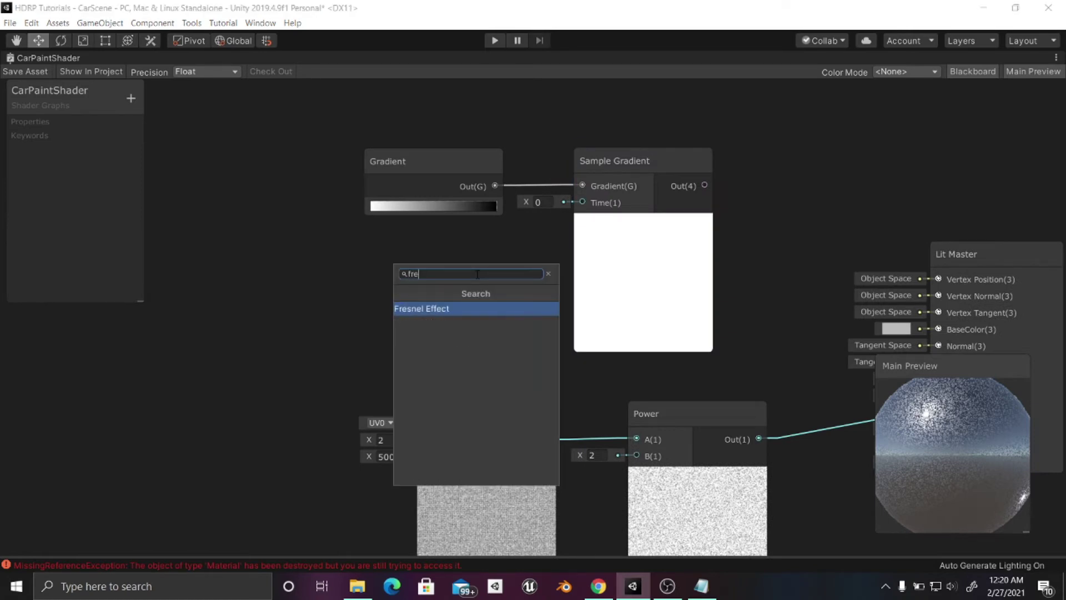
pyautogui.press('Return')
pyautogui.moveTo(514, 305); pyautogui.dragTo(388, 253)
pyautogui.moveTo(486, 277); pyautogui.dragTo(583, 202)
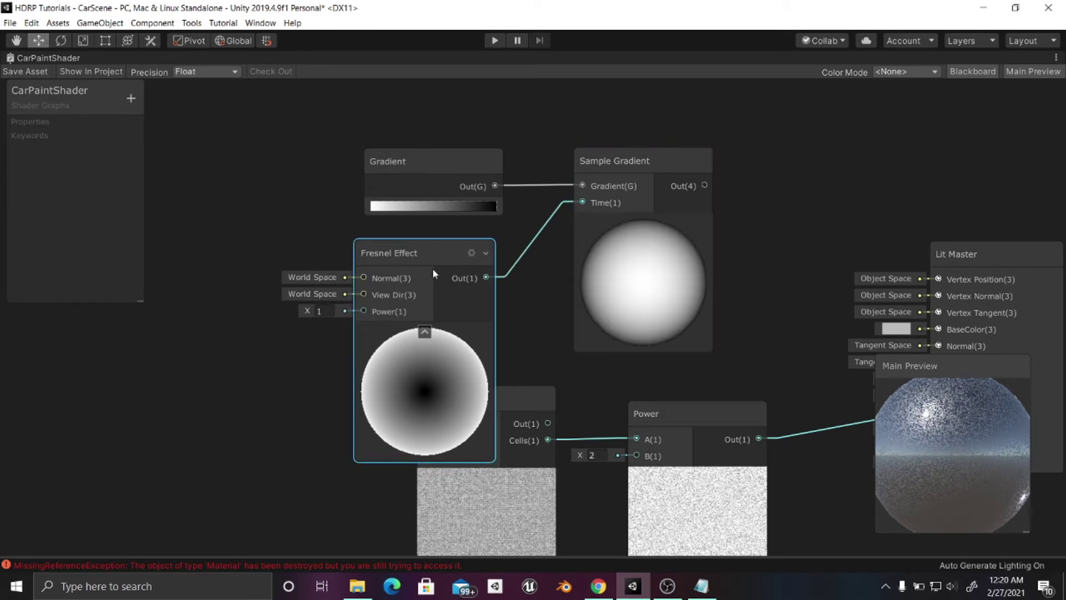
pyautogui.moveTo(311, 315); pyautogui.dragTo(353, 315)
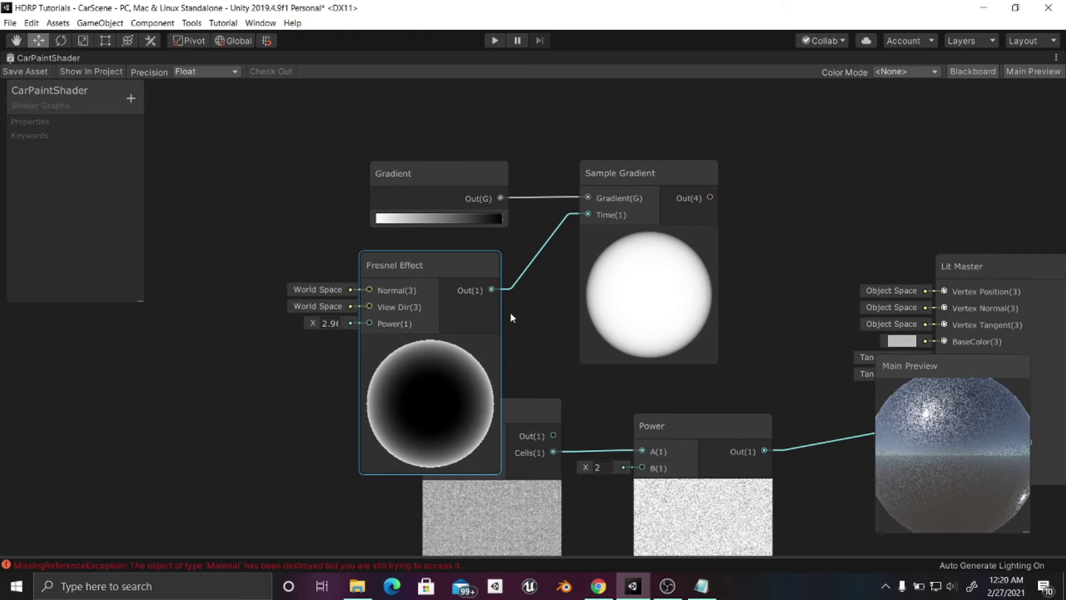
# Apply the light-blue to blue preset from the last preset row to the Gradient node.
pyautogui.click(448, 220)
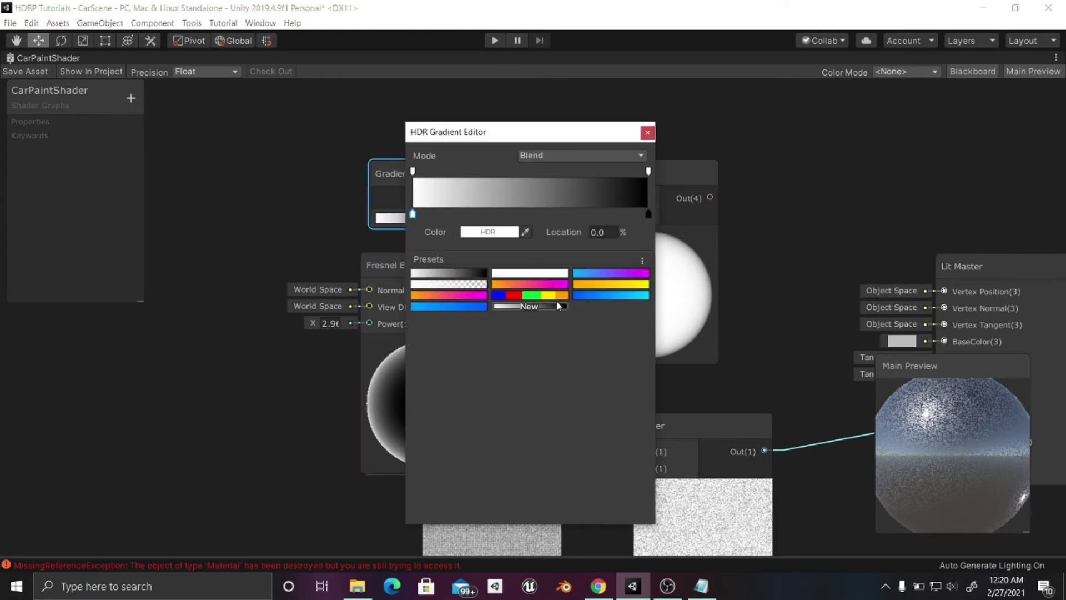
pyautogui.click(454, 306)
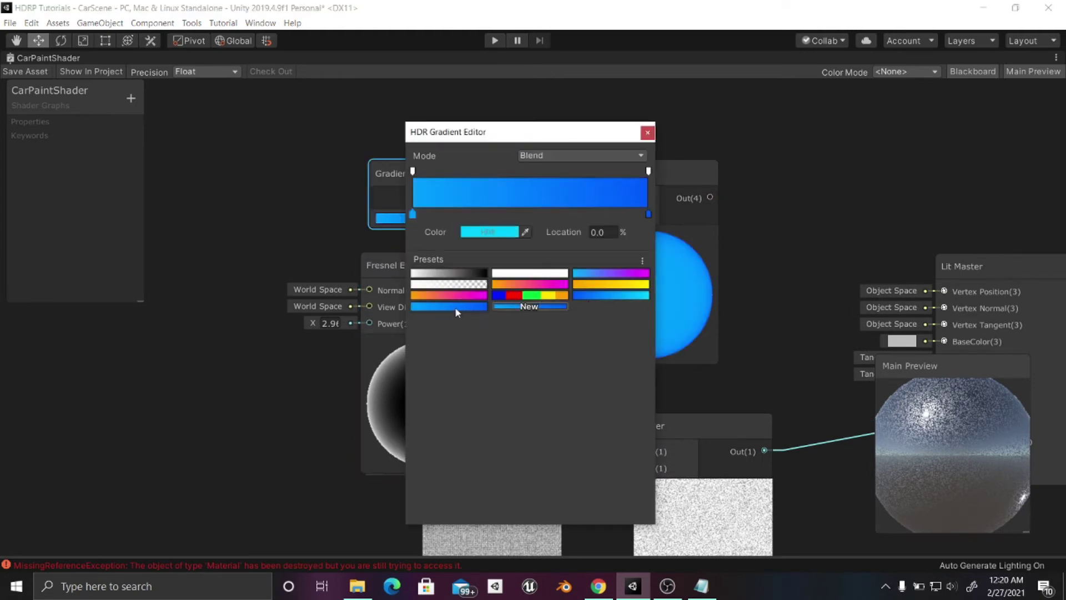
pyautogui.moveTo(537, 135); pyautogui.dragTo(179, 163)
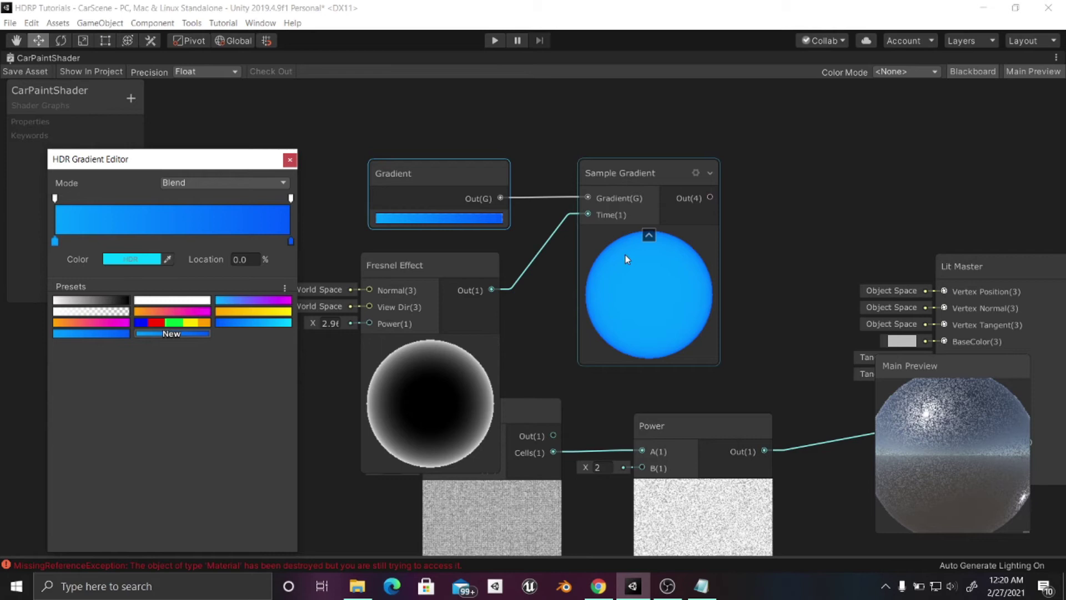
pyautogui.moveTo(338, 352); pyautogui.dragTo(408, 342, button='middle')
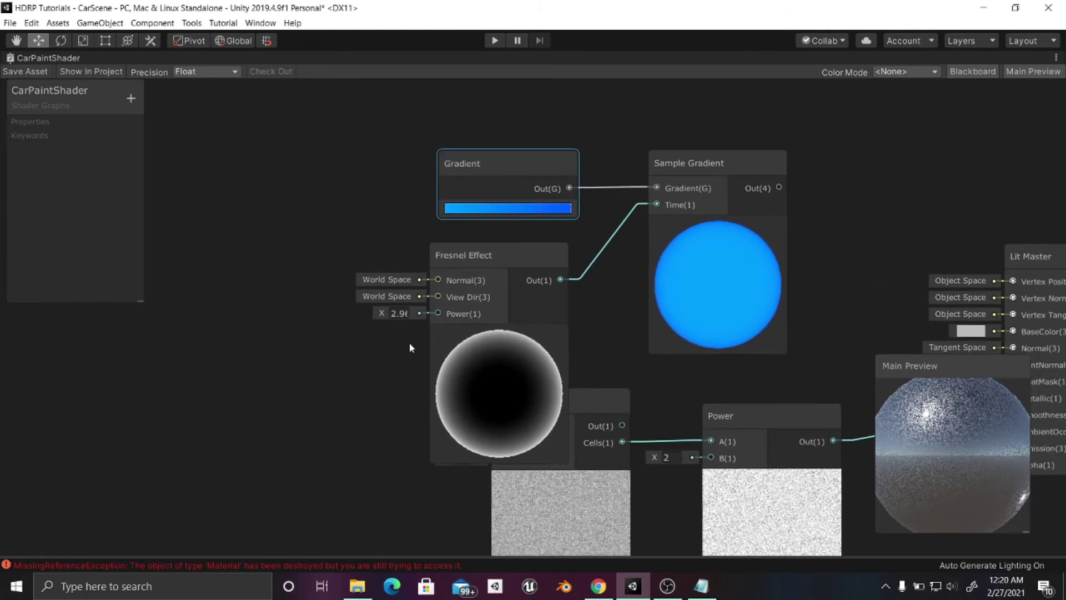
# Set the colour key at the gradient's 100% end to violet-blue with H 248, S 100, V 100.
pyautogui.click(470, 213)
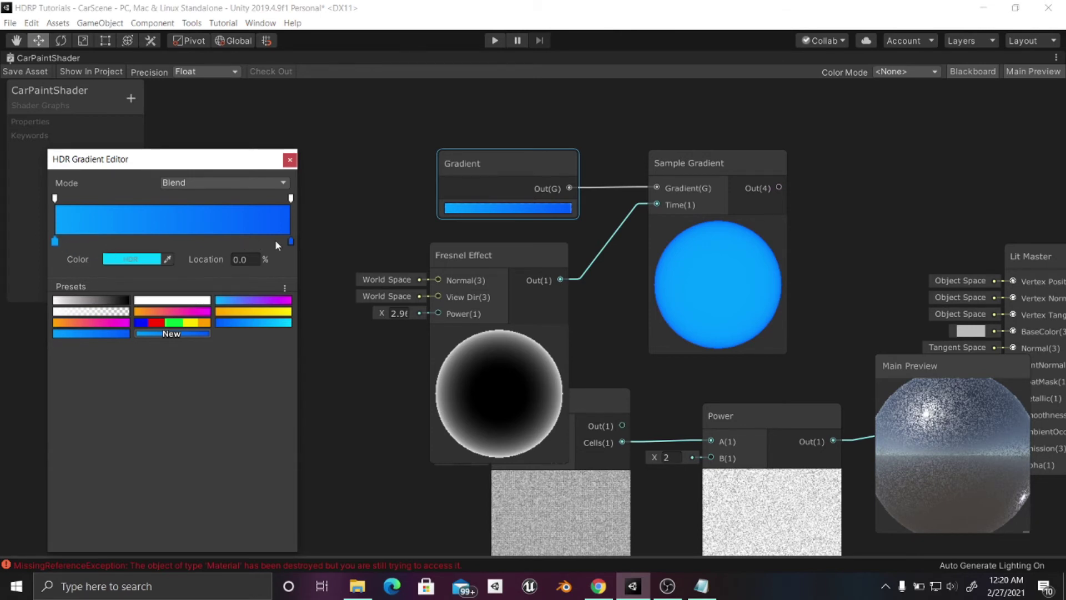
pyautogui.click(289, 242)
pyautogui.click(125, 261)
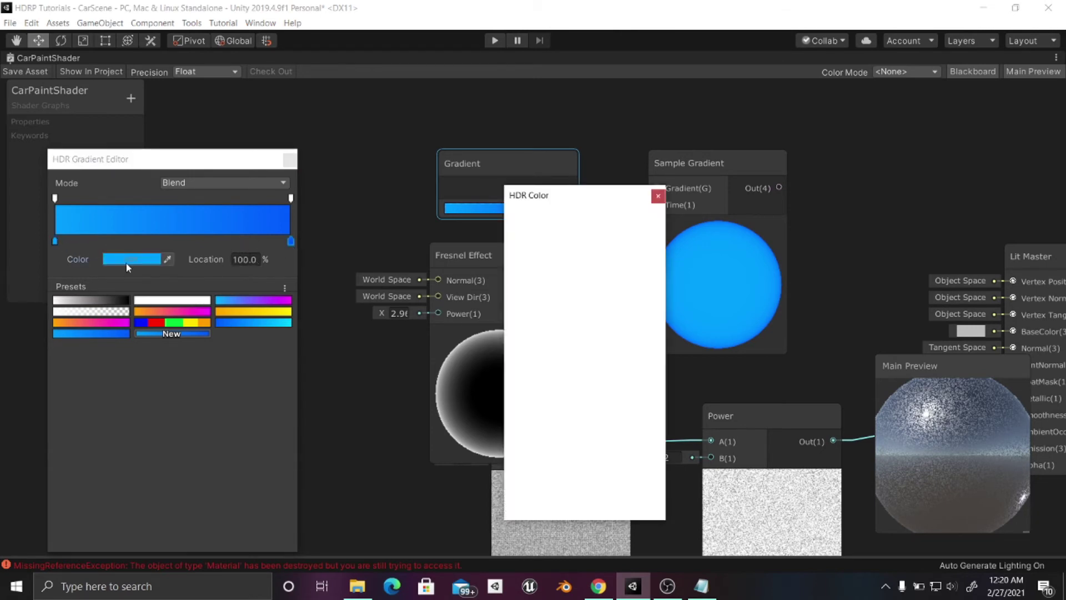
pyautogui.moveTo(533, 356); pyautogui.dragTo(560, 376)
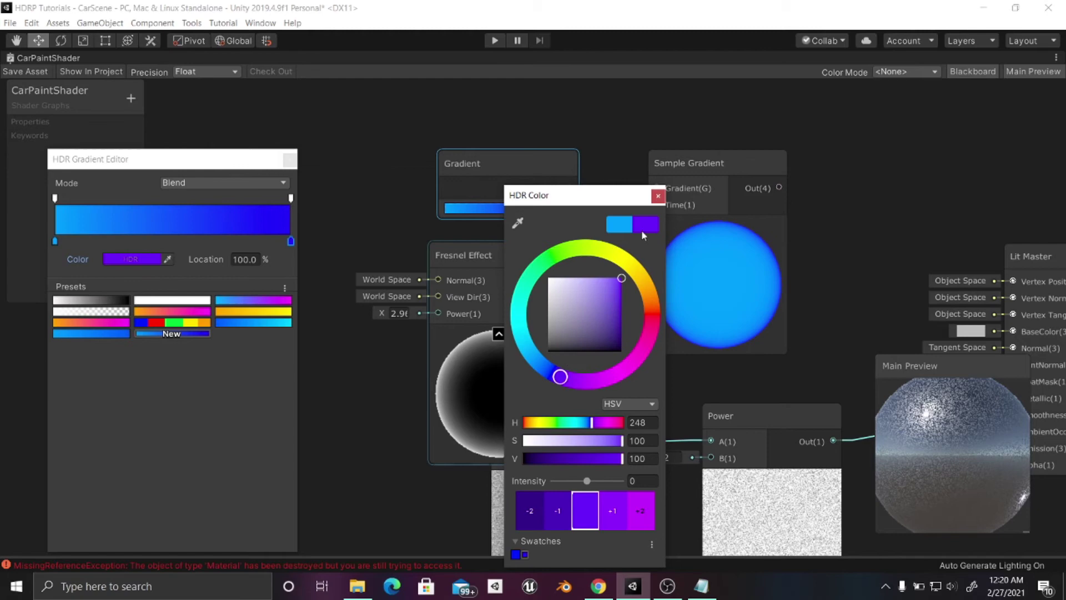
pyautogui.click(658, 195)
# Connect the Sample Gradient output to the Lit Master's BaseColor input.
pyautogui.moveTo(542, 292); pyautogui.dragTo(359, 271, button='middle')
pyautogui.moveTo(694, 278); pyautogui.dragTo(632, 263, button='middle')
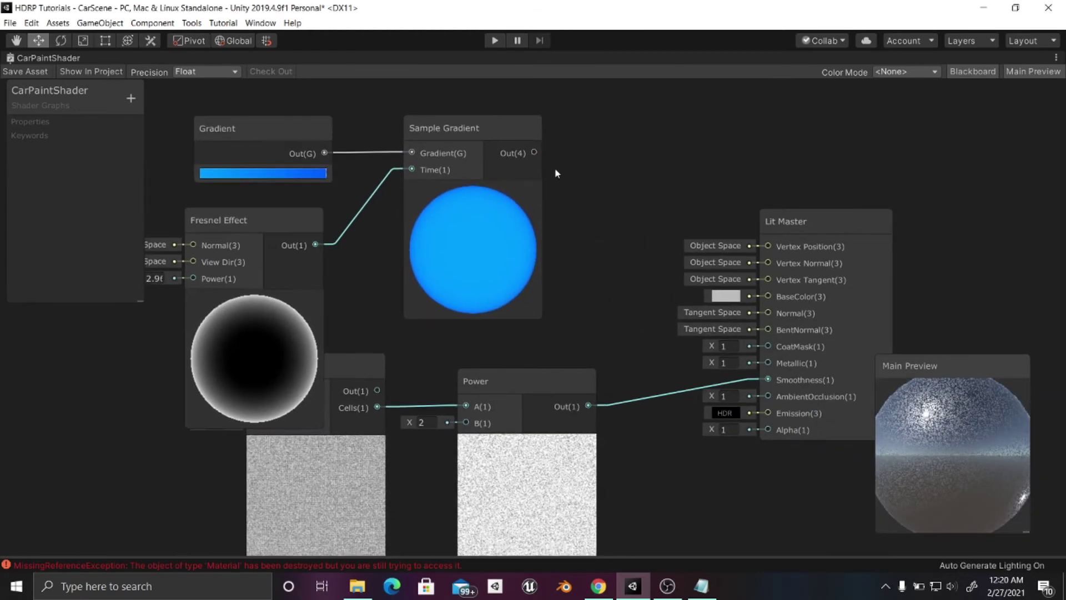
pyautogui.moveTo(535, 151); pyautogui.dragTo(725, 300)
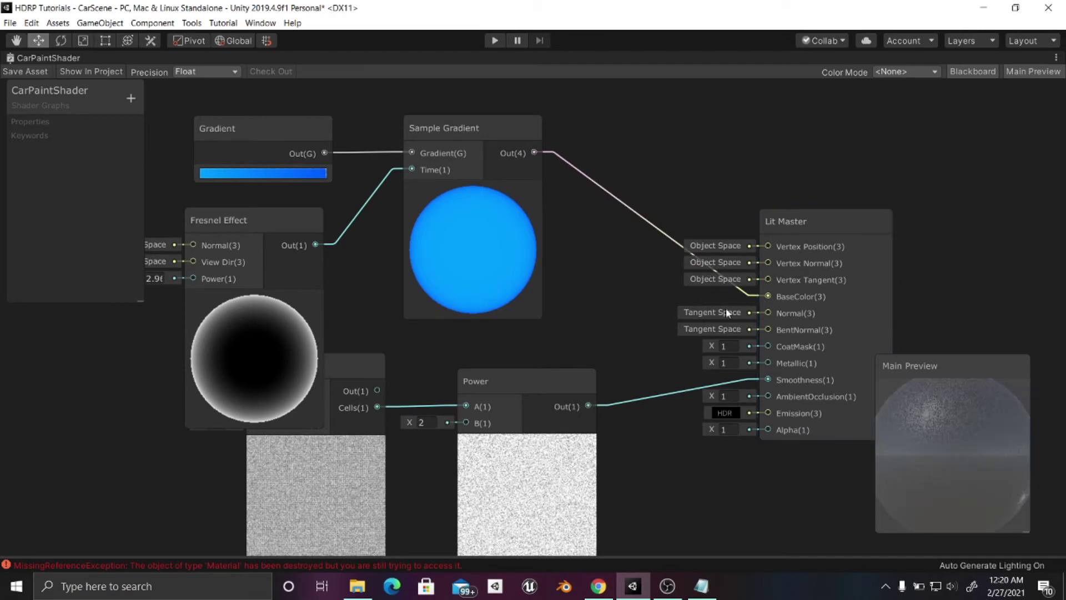
# Collapse the Fresnel Effect node's preview so the Voronoi node beneath it is uncovered.
pyautogui.scroll(-2, 563, 352)
pyautogui.moveTo(563, 352); pyautogui.dragTo(604, 338, button='middle')
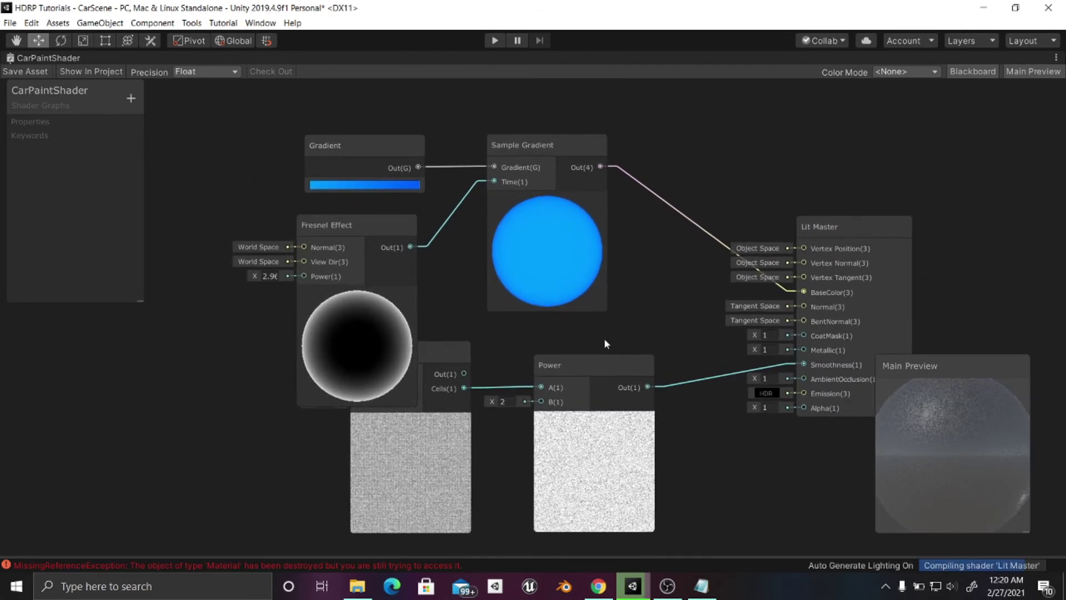
pyautogui.moveTo(507, 345); pyautogui.dragTo(579, 341, button='middle')
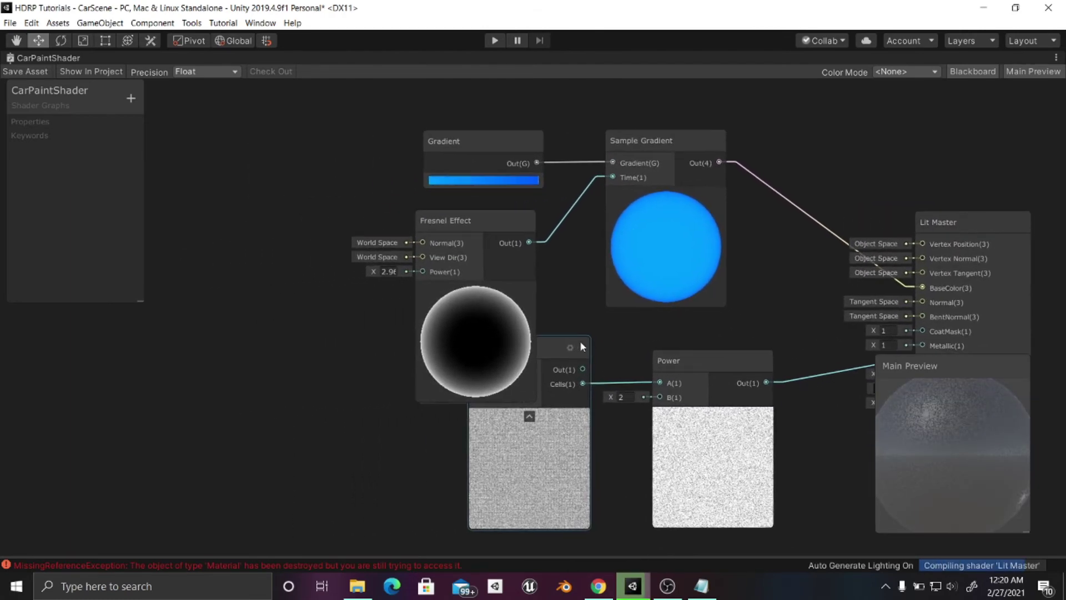
pyautogui.click(479, 290)
pyautogui.moveTo(491, 321); pyautogui.dragTo(468, 290, button='middle')
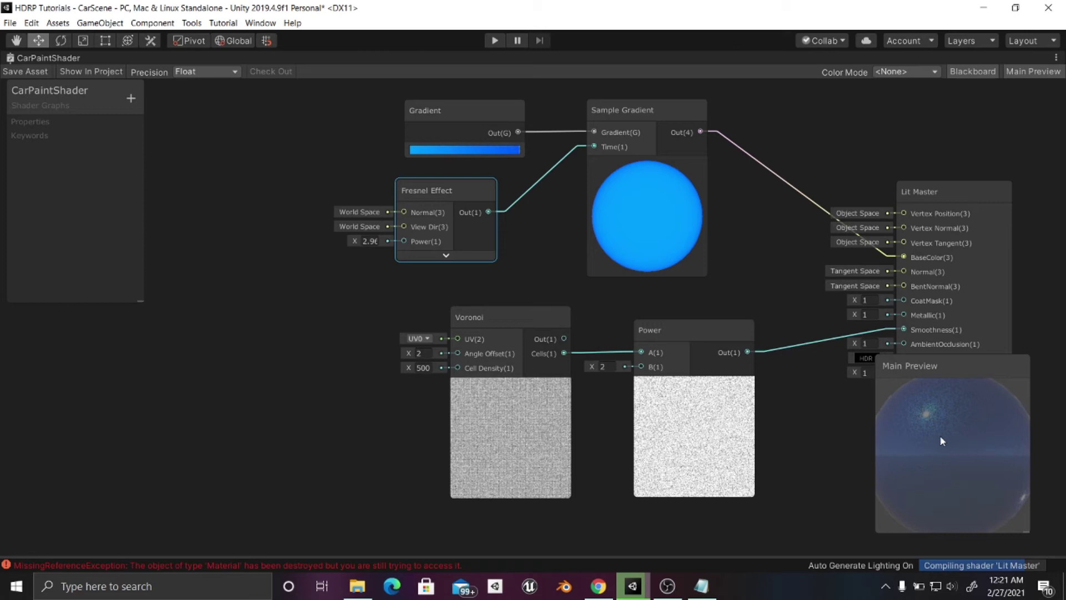
# Add a Position node to the graph and place it beside the Voronoi node's inputs.
pyautogui.moveTo(746, 439); pyautogui.dragTo(688, 426, button='middle')
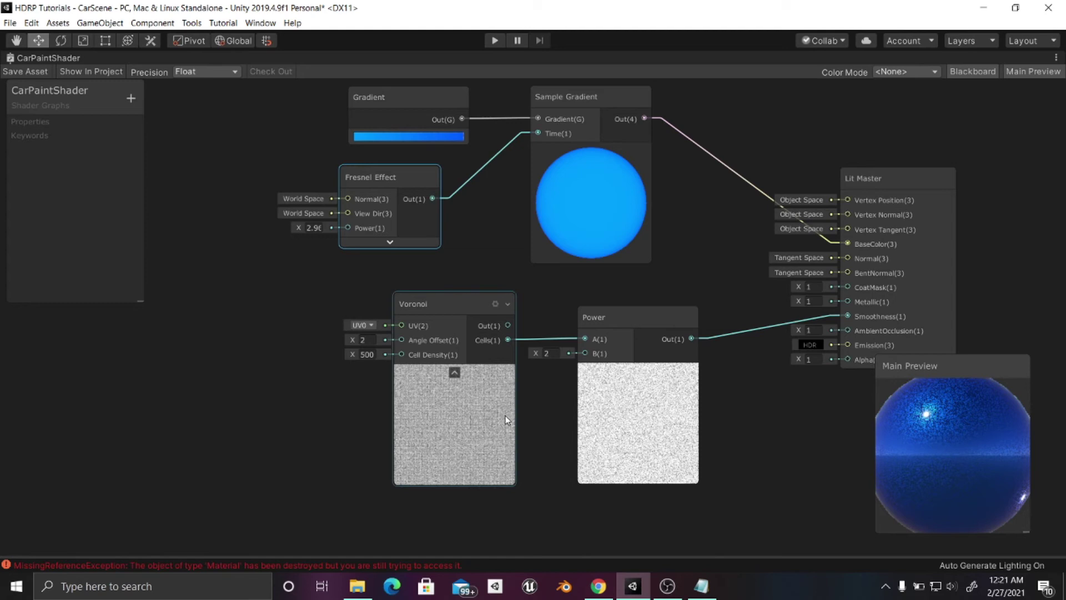
pyautogui.moveTo(340, 420); pyautogui.dragTo(507, 407, button='middle')
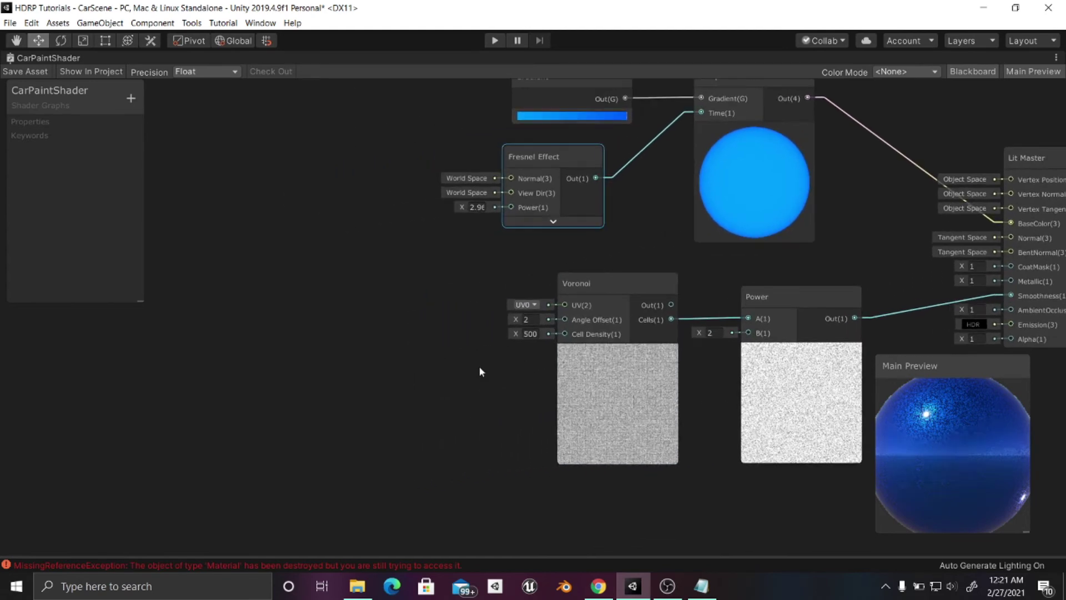
pyautogui.click(458, 375)
pyautogui.press('space')
pyautogui.write('pos')
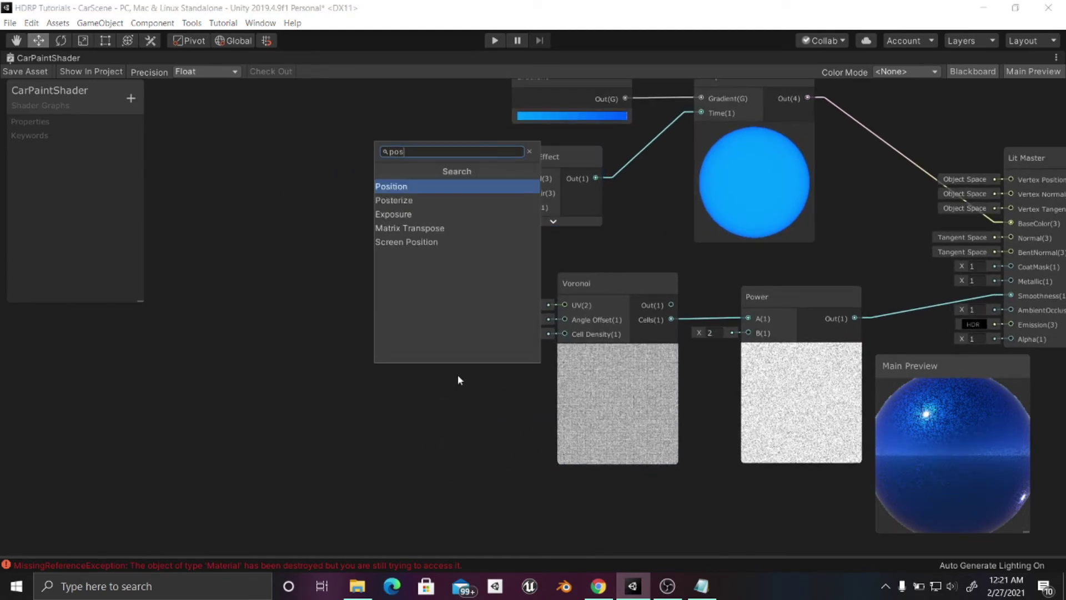
pyautogui.press('Return')
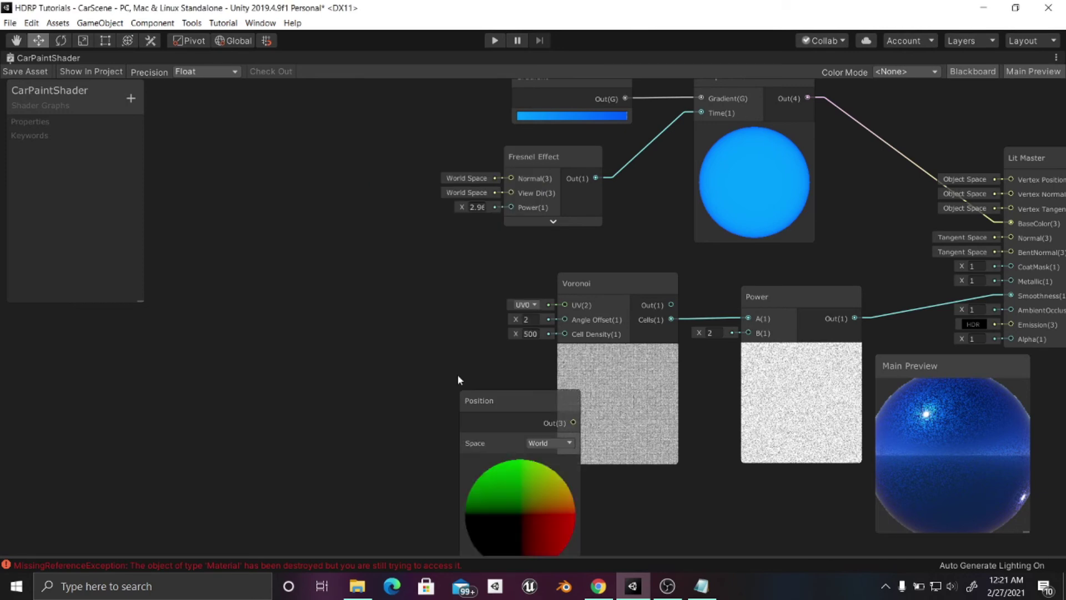
pyautogui.moveTo(537, 417); pyautogui.dragTo(405, 344)
# Set the Position node's Space to Object, connect its output to the Voronoi's UV input, and line the two nodes up.
pyautogui.click(426, 370)
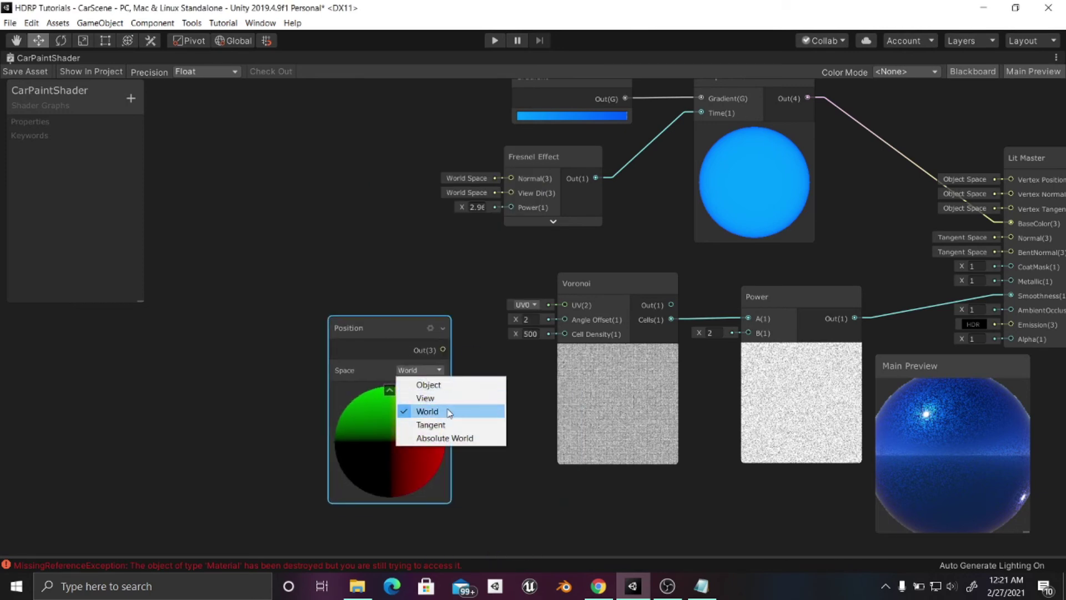
pyautogui.click(428, 384)
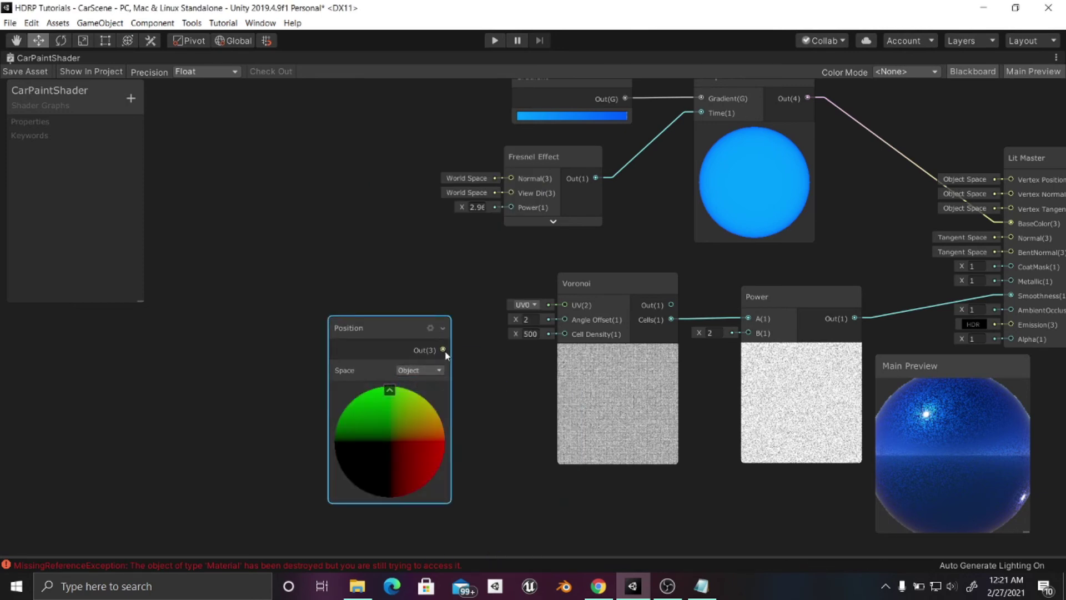
pyautogui.moveTo(442, 350); pyautogui.dragTo(563, 305)
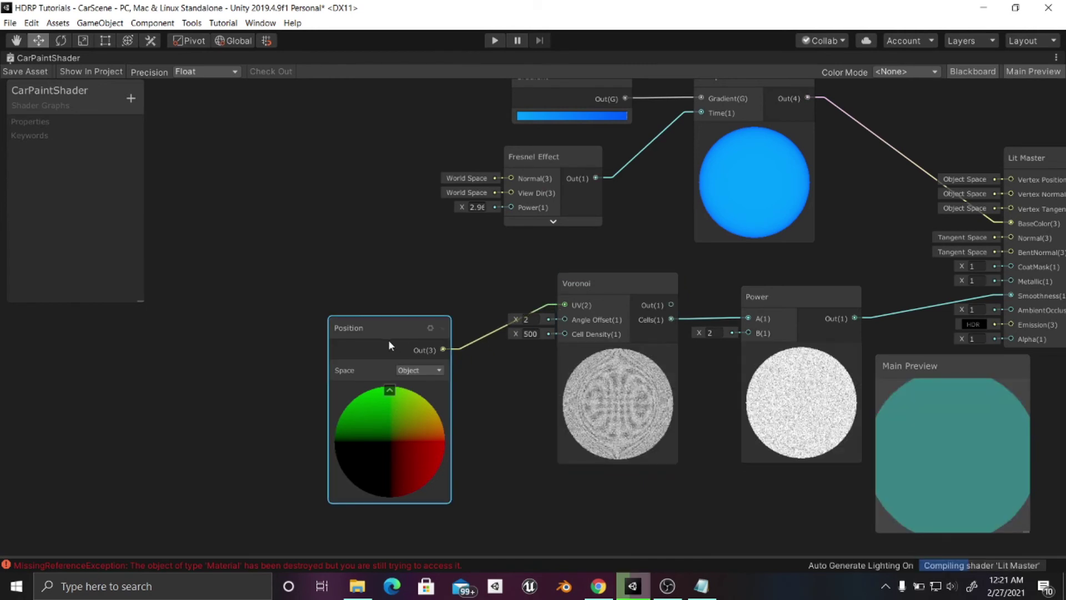
pyautogui.moveTo(388, 339); pyautogui.dragTo(437, 296)
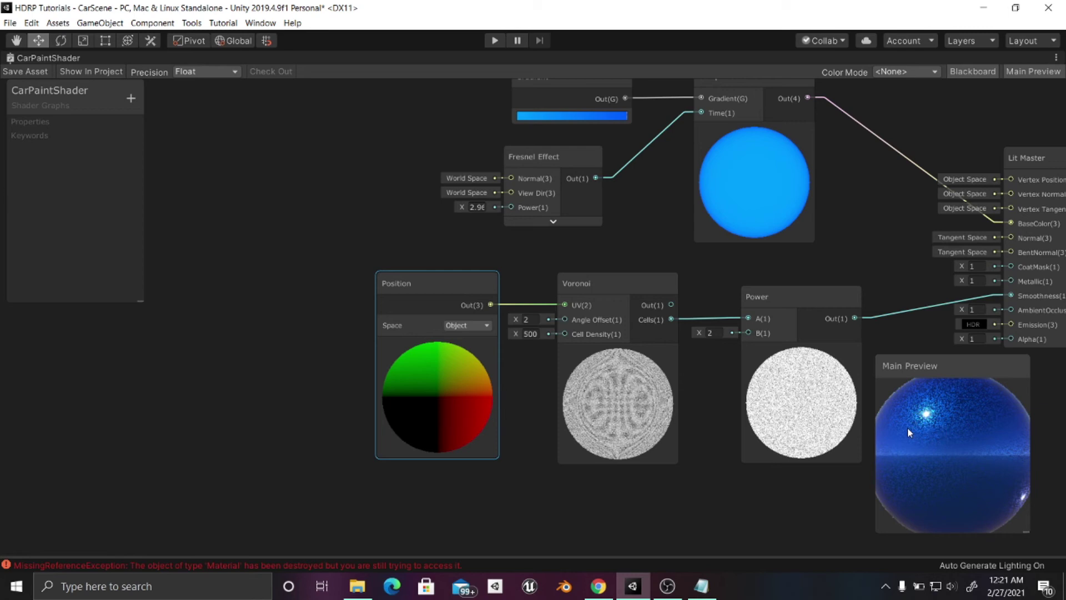
# Save the shader graph asset and leave its maximized view to show the car in the Scene view.
pyautogui.click(41, 71)
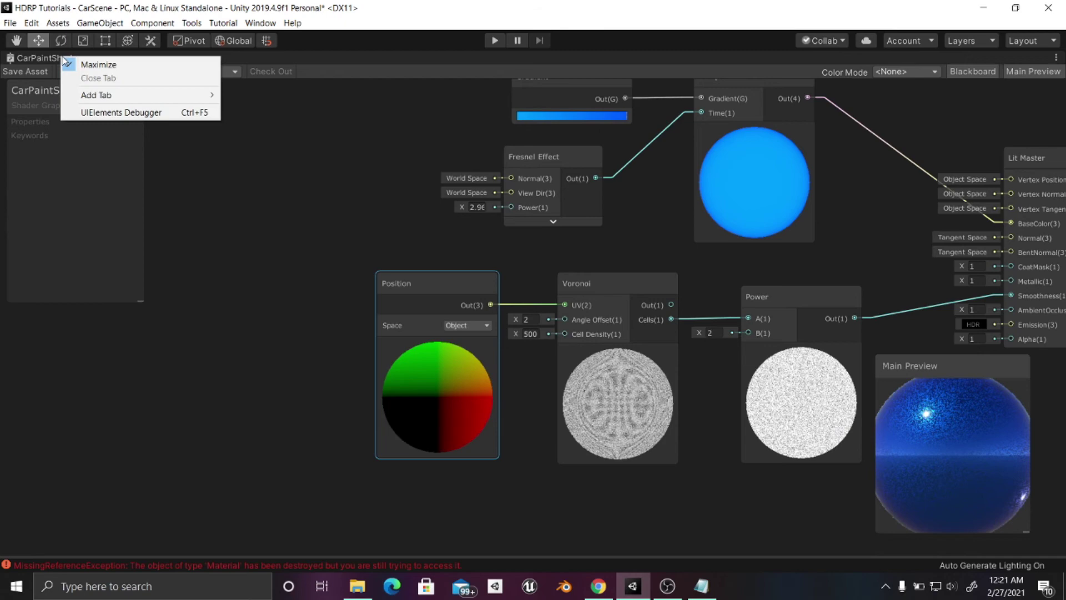
pyautogui.click(65, 64)
pyautogui.moveTo(591, 218); pyautogui.dragTo(426, 193, button='middle')
pyautogui.moveTo(633, 180); pyautogui.dragTo(514, 190, button='middle')
pyautogui.moveTo(570, 207); pyautogui.dragTo(505, 228, button='middle')
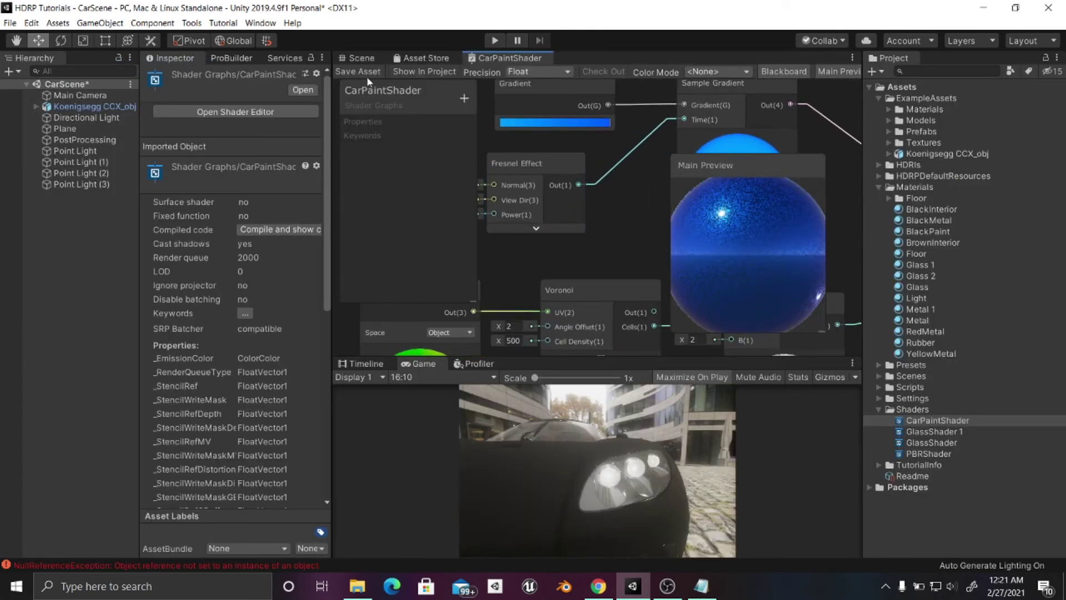
pyautogui.click(361, 58)
pyautogui.keyDown('alt'); pyautogui.moveTo(518, 222); pyautogui.dragTo(591, 251); pyautogui.keyUp('alt')
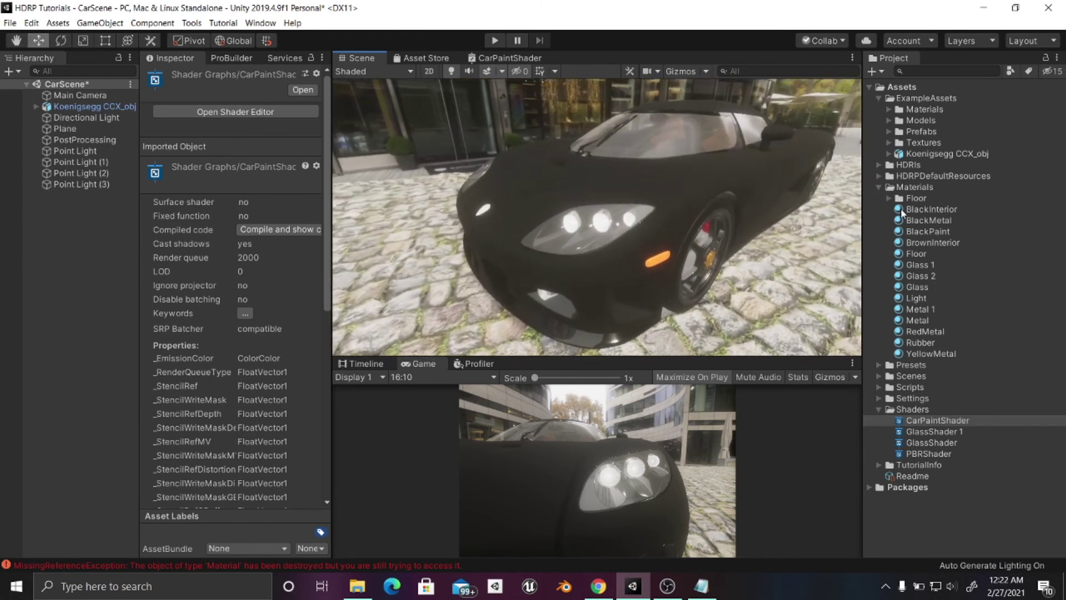
# Create a new material named CarPaint_Mat in the Materials folder.
pyautogui.rightClick(906, 192)
pyautogui.moveTo(905, 198)
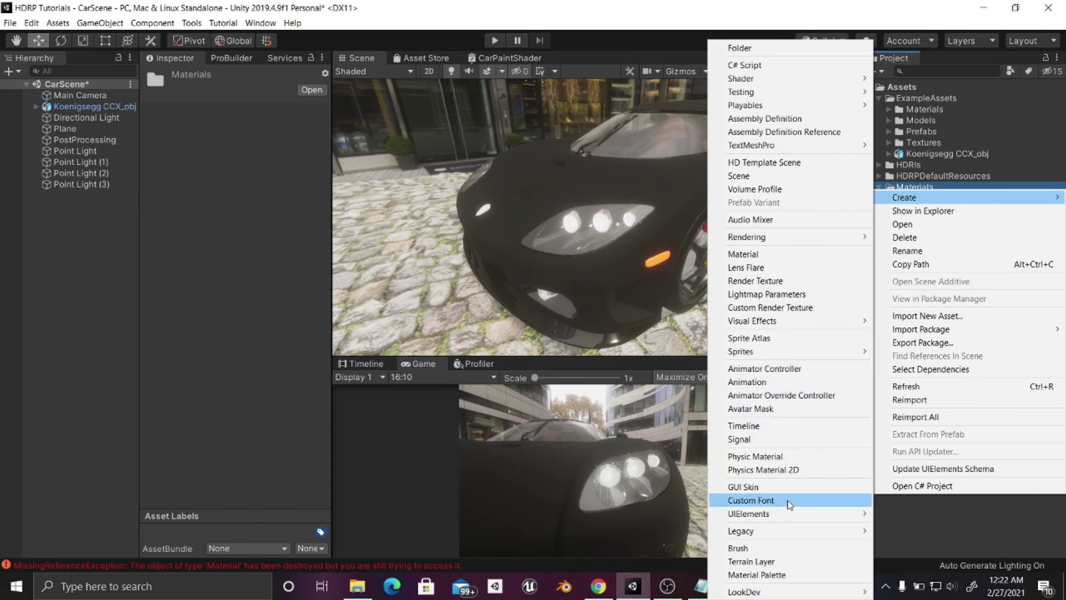
pyautogui.click(758, 255)
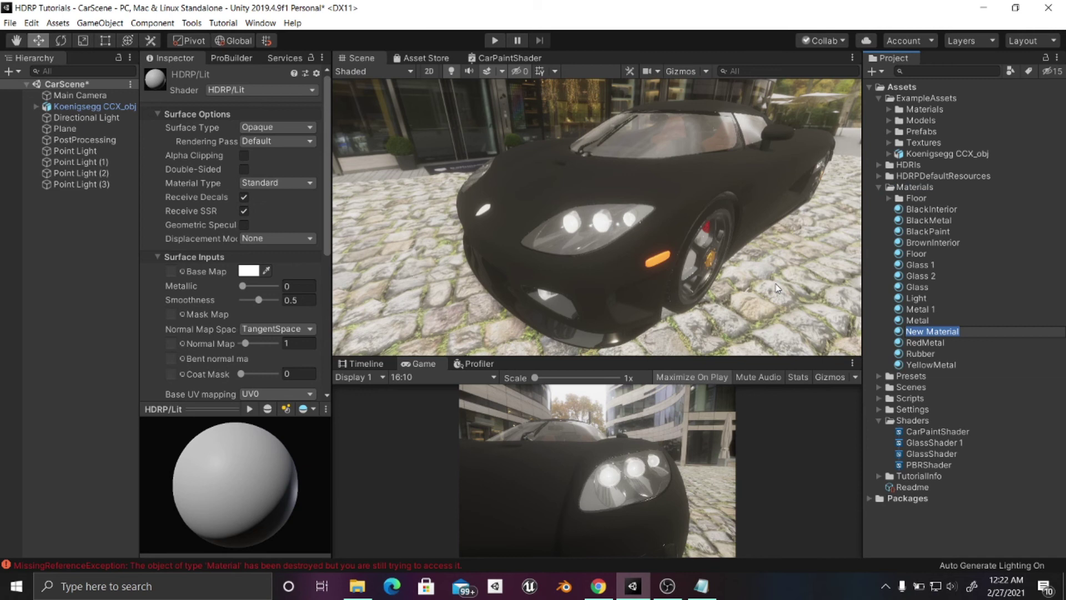
pyautogui.write('CarPaint_Mat')
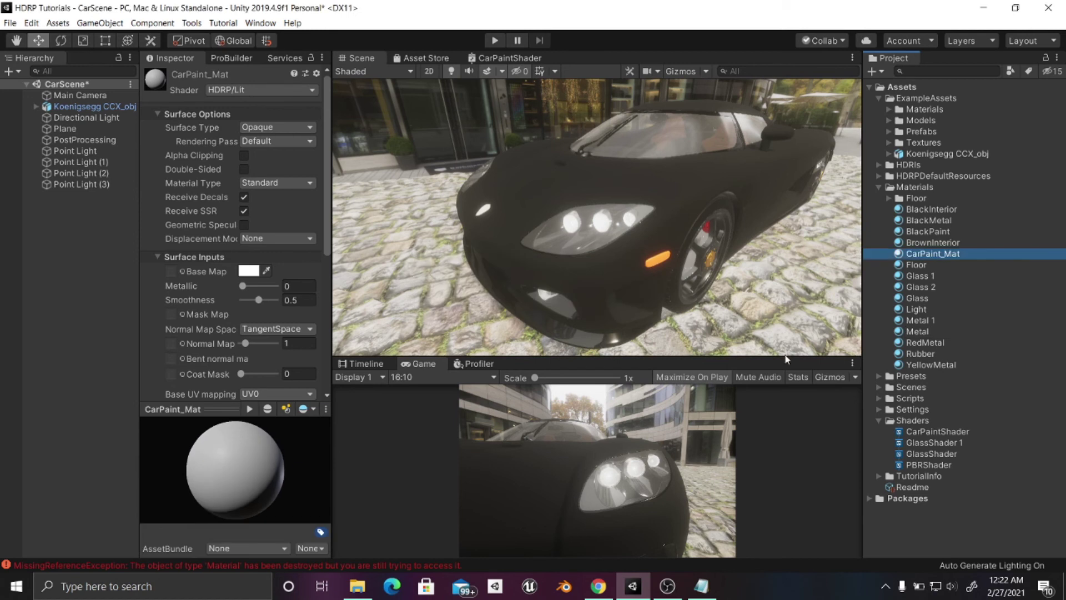
# Set the CarPaint_Mat material's shader to Shader Graphs/CarPaintShader.
pyautogui.click(275, 90)
pyautogui.write('car')
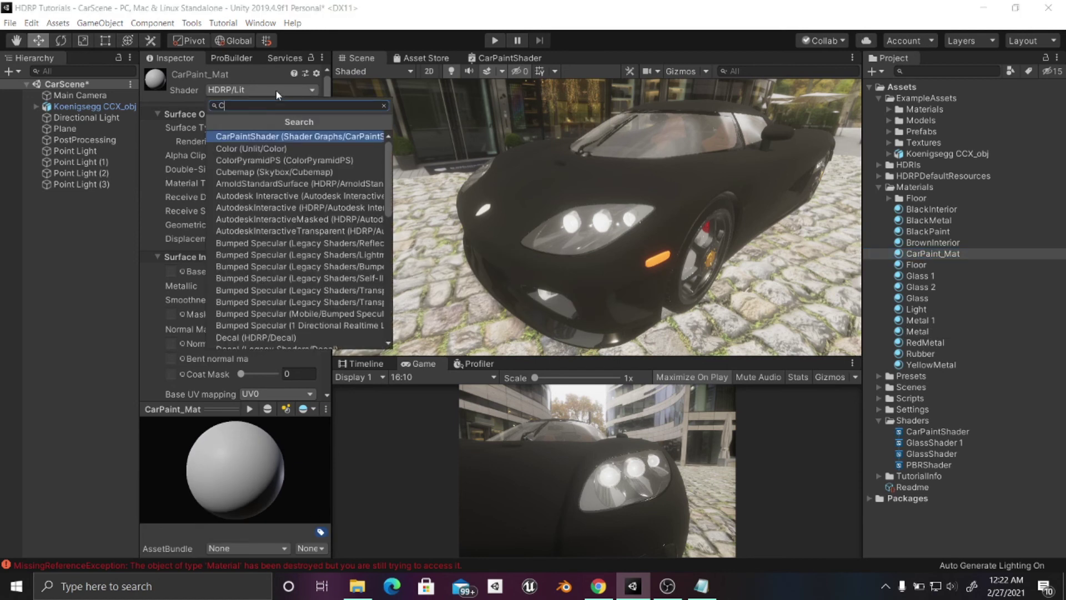
pyautogui.press('Return')
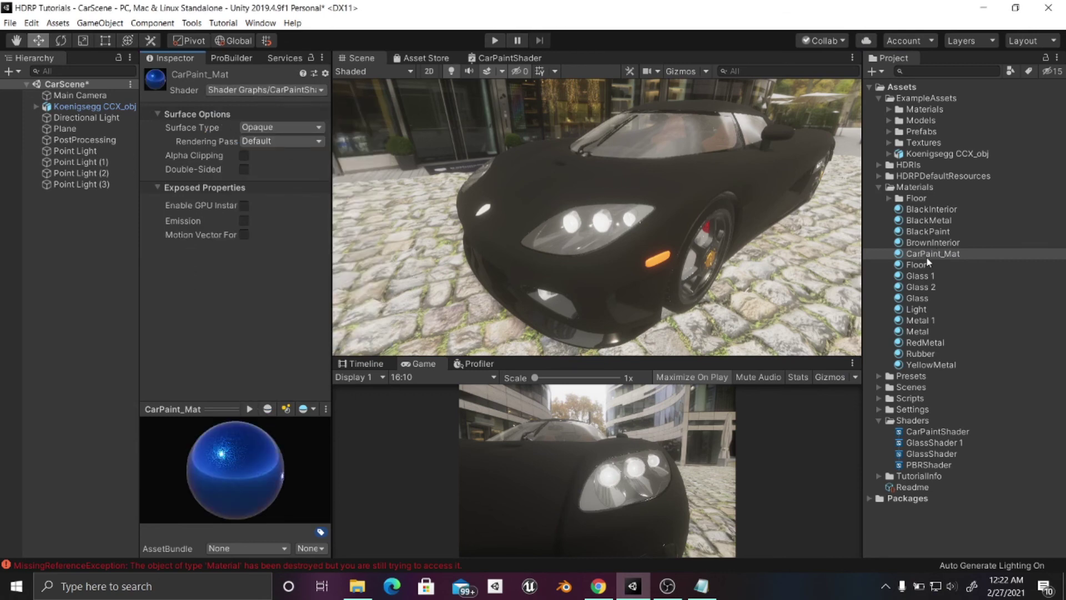
# Apply CarPaint_Mat to the car's front bodywork and examine the flakes on the paint up close.
pyautogui.moveTo(926, 257); pyautogui.dragTo(660, 191)
pyautogui.moveTo(684, 196)
pyautogui.mouseDown(button='right')
pyautogui.moveTo(673, 215)
pyautogui.moveTo(692, 198)
pyautogui.moveTo(678, 204)
pyautogui.mouseUp(button='right')
pyautogui.press('w')
pyautogui.scroll(6, 683, 201)
pyautogui.press('s')
pyautogui.moveTo(568, 275)
pyautogui.keyDown('alt'); pyautogui.mouseDown()
pyautogui.moveTo(596, 302)
pyautogui.moveTo(568, 311)
pyautogui.moveTo(568, 266)
pyautogui.moveTo(558, 277)
pyautogui.mouseUp(); pyautogui.keyUp('alt')
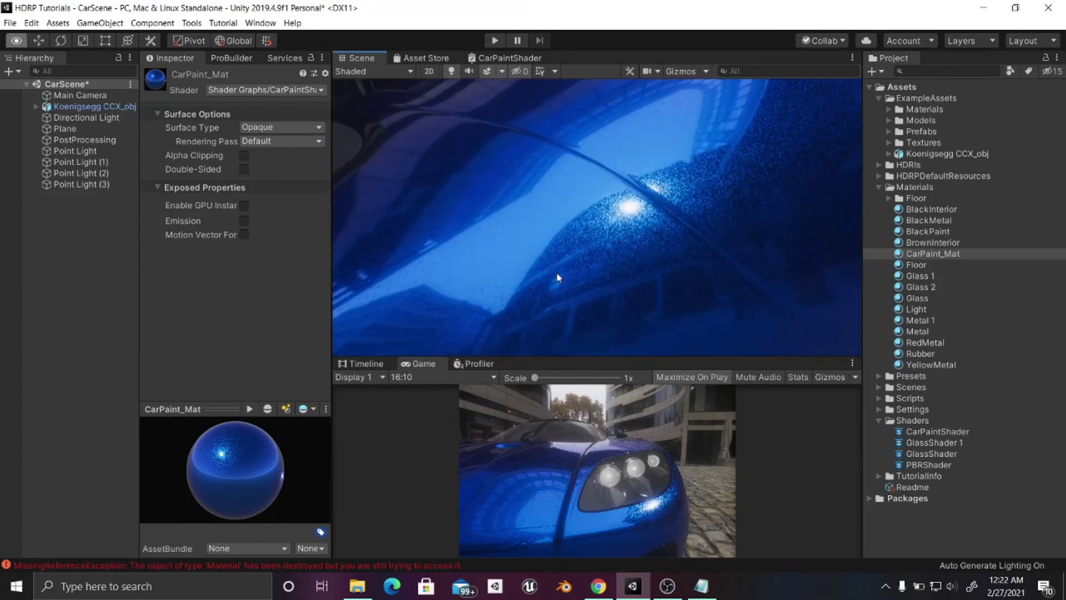
# Apply CarPaint_Mat to the unpainted black bodywork behind the car's door.
pyautogui.moveTo(558, 278); pyautogui.dragTo(621, 242, button='right')
pyautogui.press('s')
pyautogui.keyDown('alt'); pyautogui.moveTo(621, 237); pyautogui.dragTo(610, 215); pyautogui.keyUp('alt')
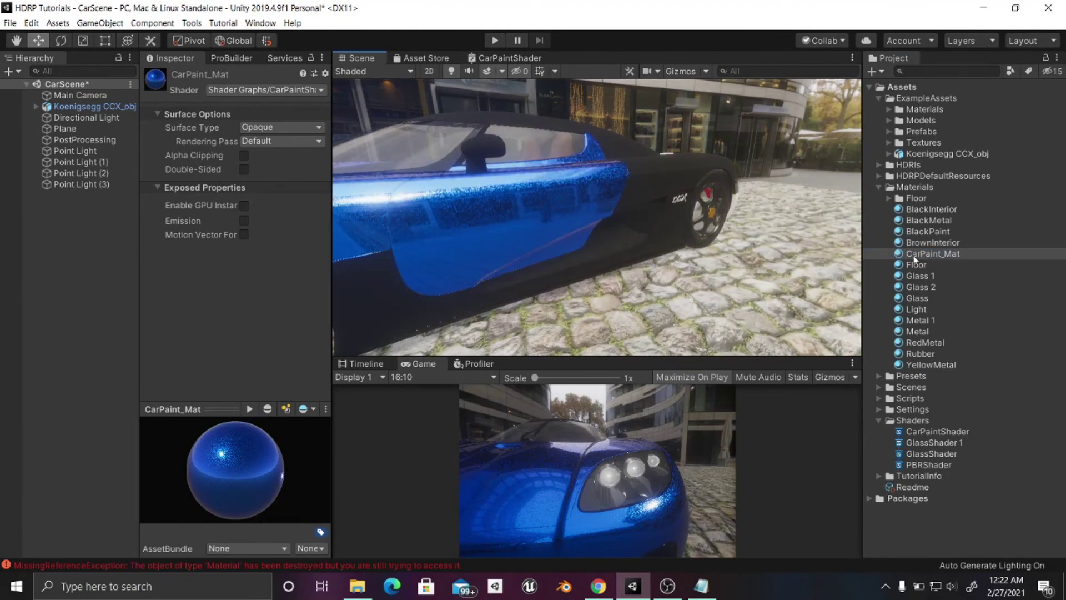
pyautogui.moveTo(919, 253); pyautogui.dragTo(650, 183)
pyautogui.click(927, 254)
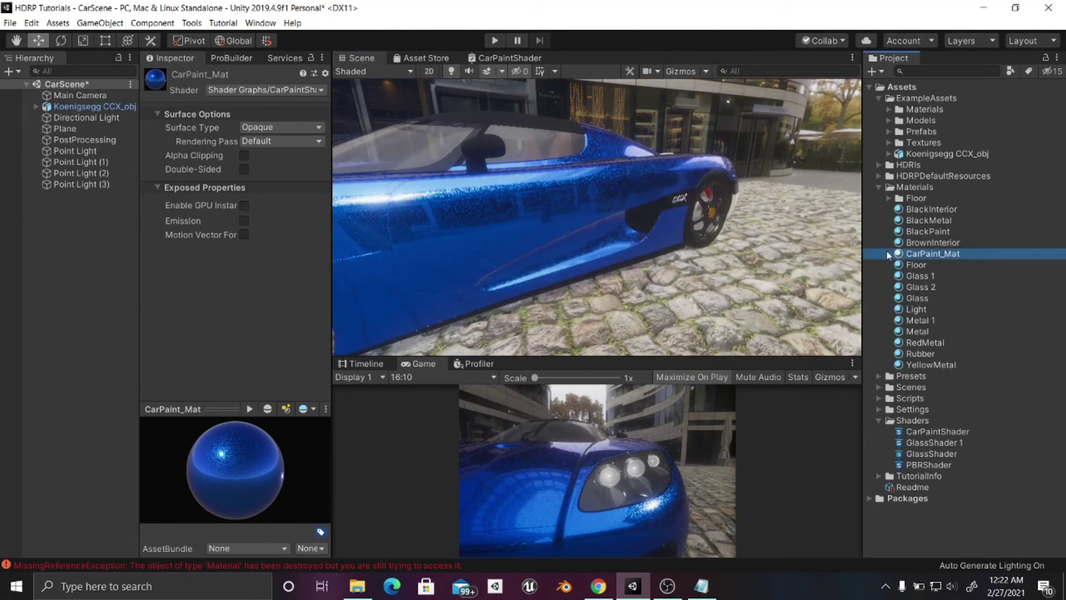
# Frame the painted car from the front in the Scene view and start Play mode.
pyautogui.keyDown('alt'); pyautogui.moveTo(544, 119); pyautogui.dragTo(641, 167); pyautogui.keyUp('alt')
pyautogui.scroll(-5, 642, 158)
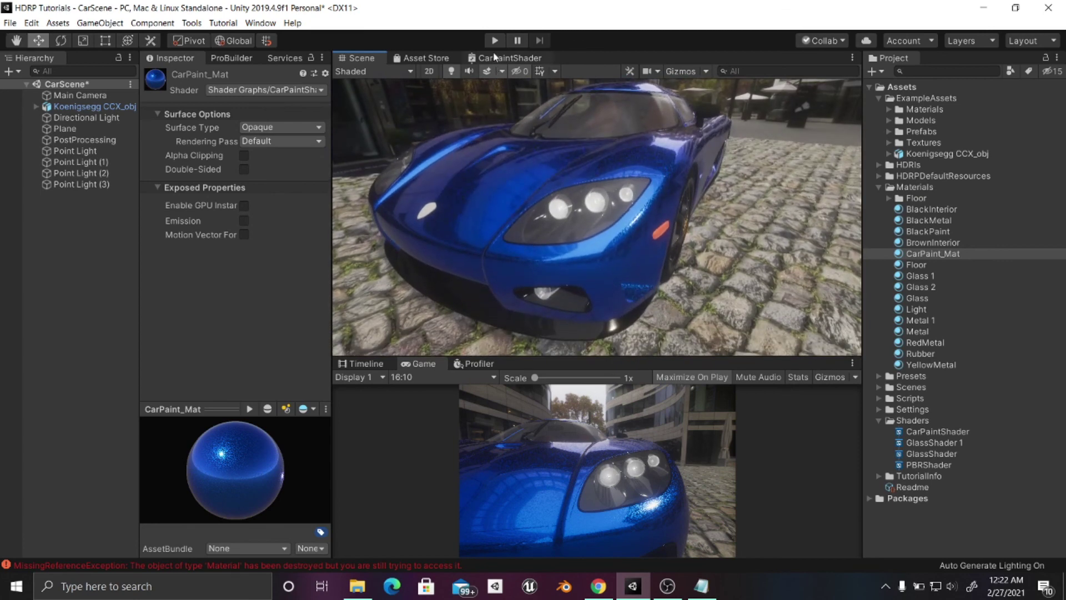
pyautogui.click(494, 40)
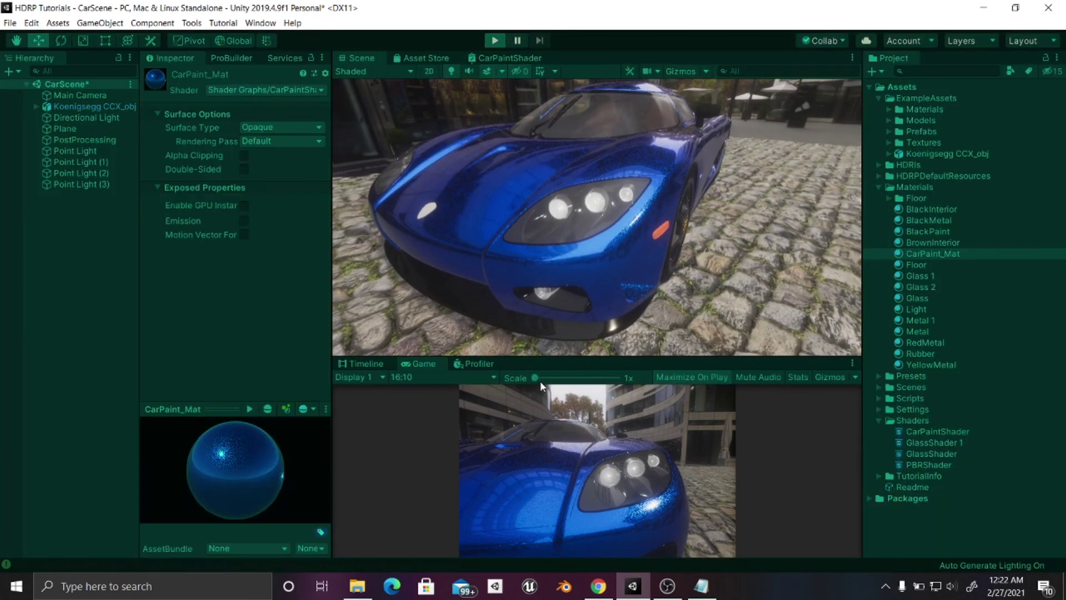